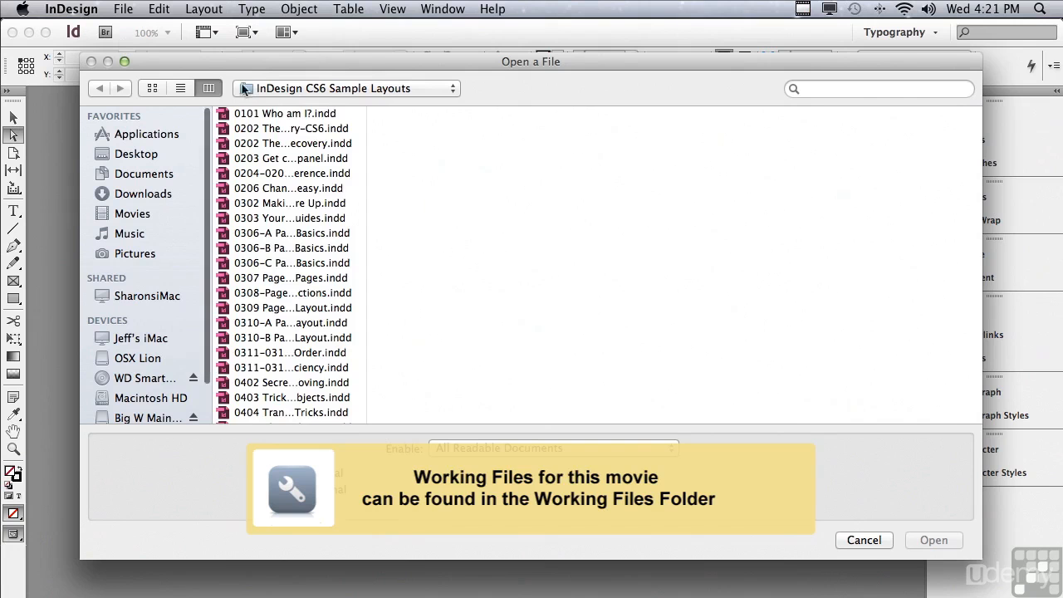
Open the sample layout file 1305-1306 Stroke Secrets.indd
scroll(351, 138, down, 10)
drag(360, 286, 357, 350)
click(249, 365)
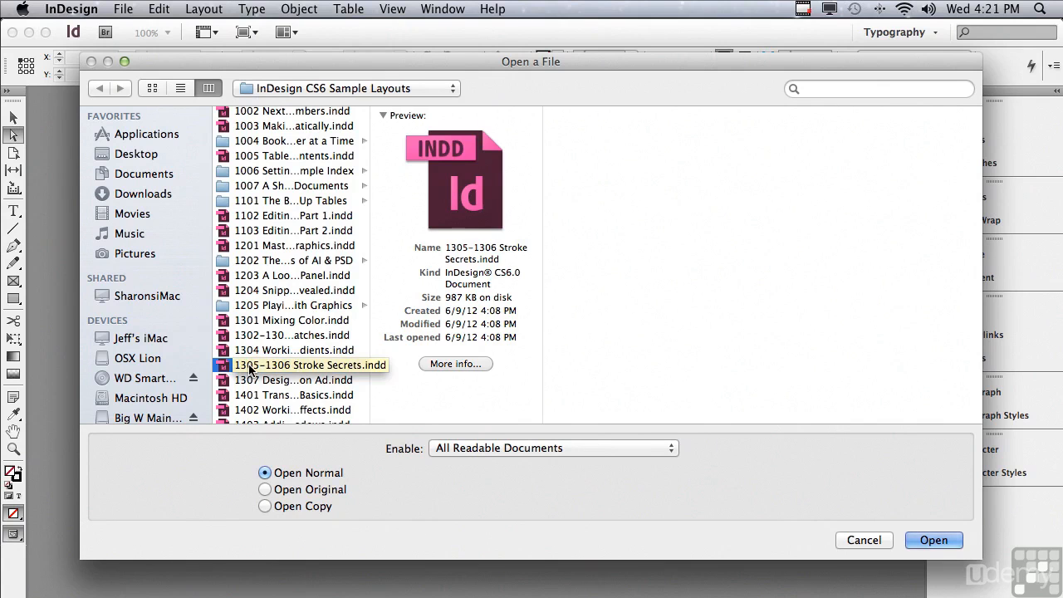
click(931, 541)
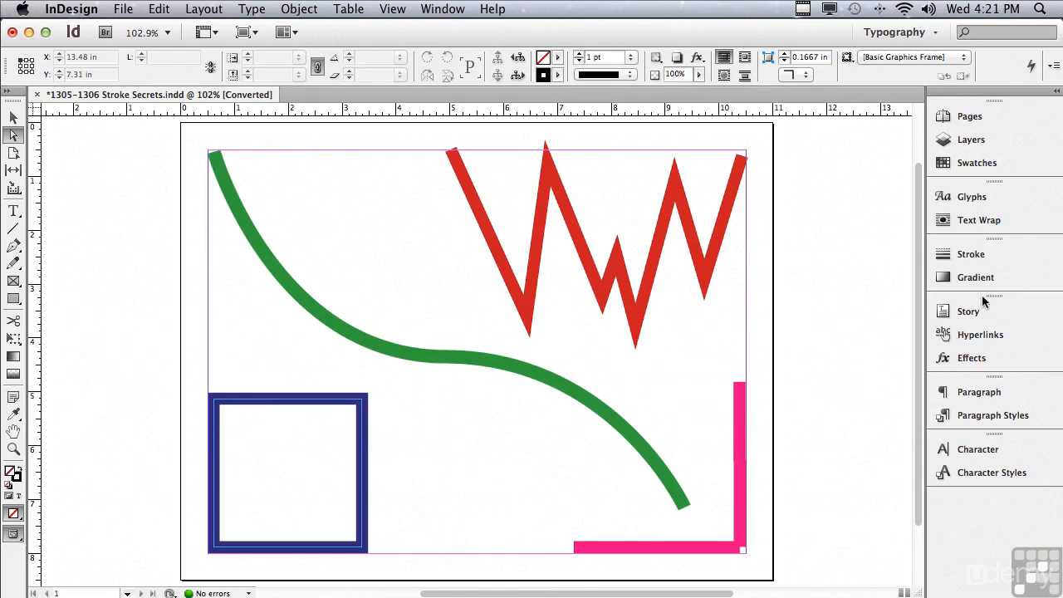
Display the Stroke settings and choose the Typography workspace
click(974, 257)
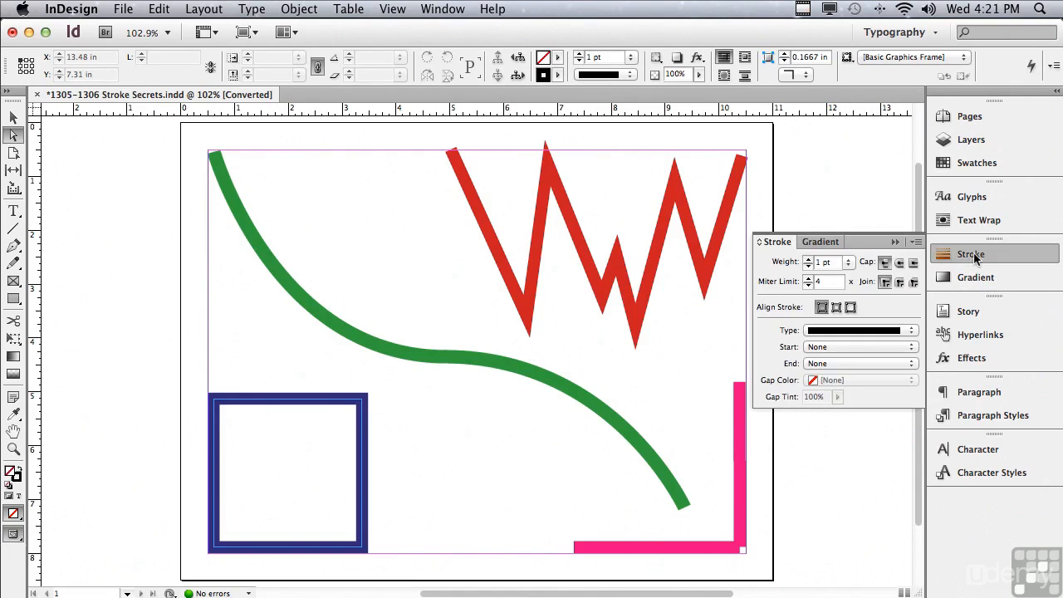
click(895, 34)
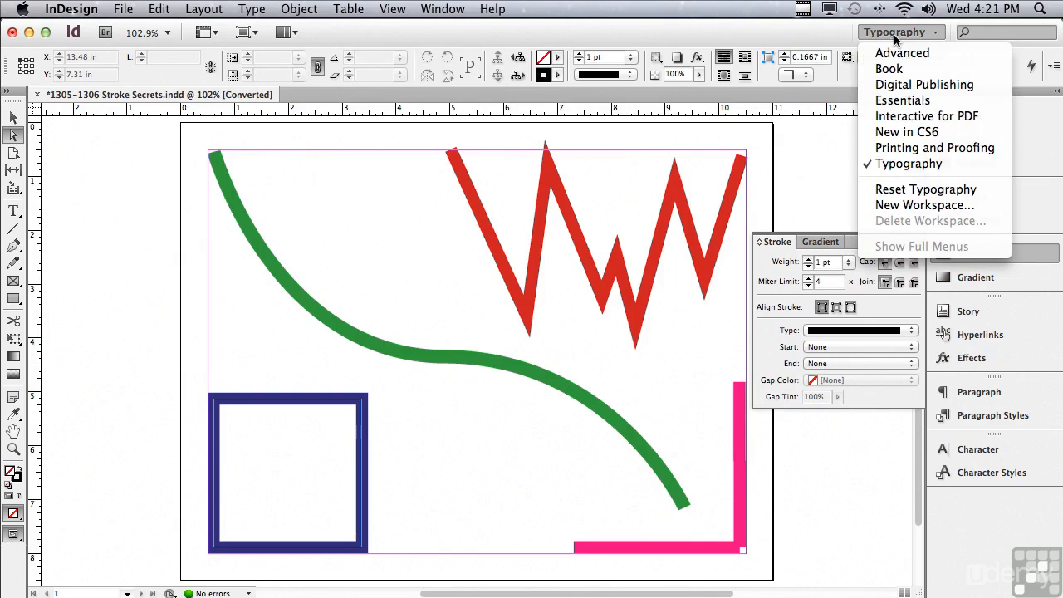
click(890, 165)
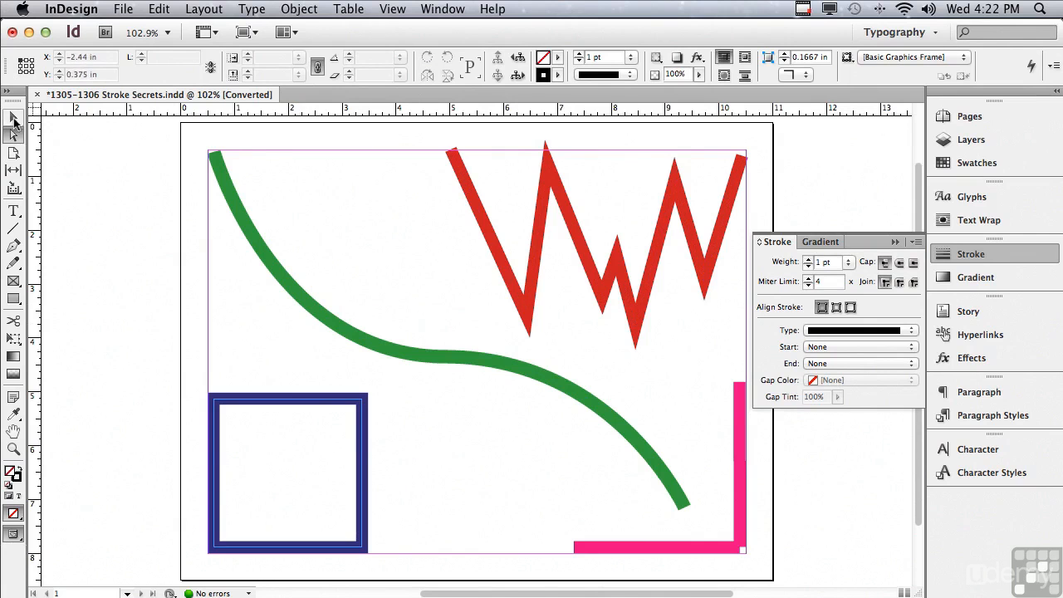
Select the green curve with the Selection tool and raise its stroke weight to 22 pt
click(14, 120)
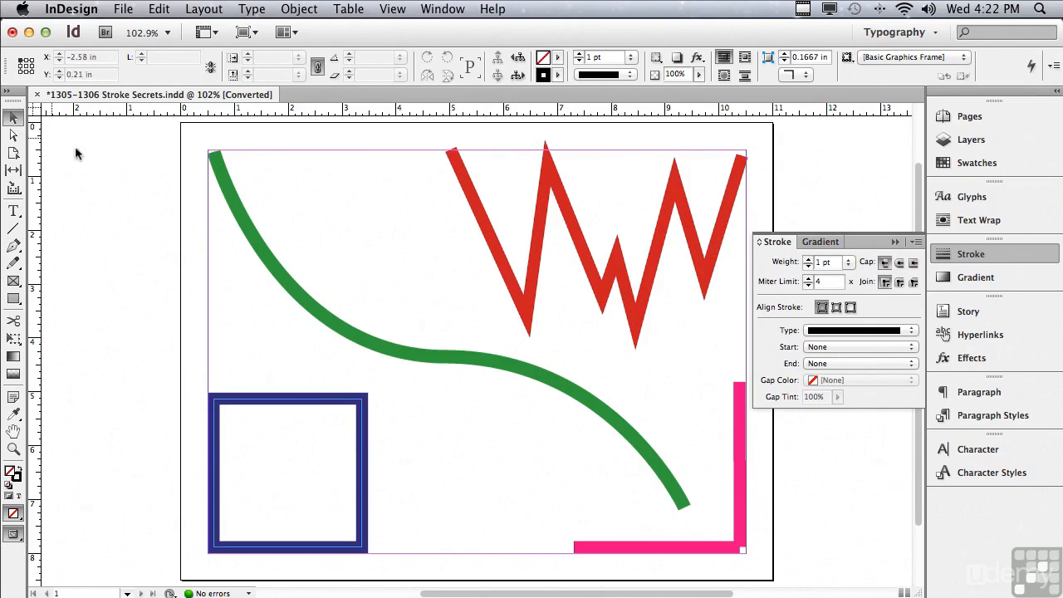
click(224, 177)
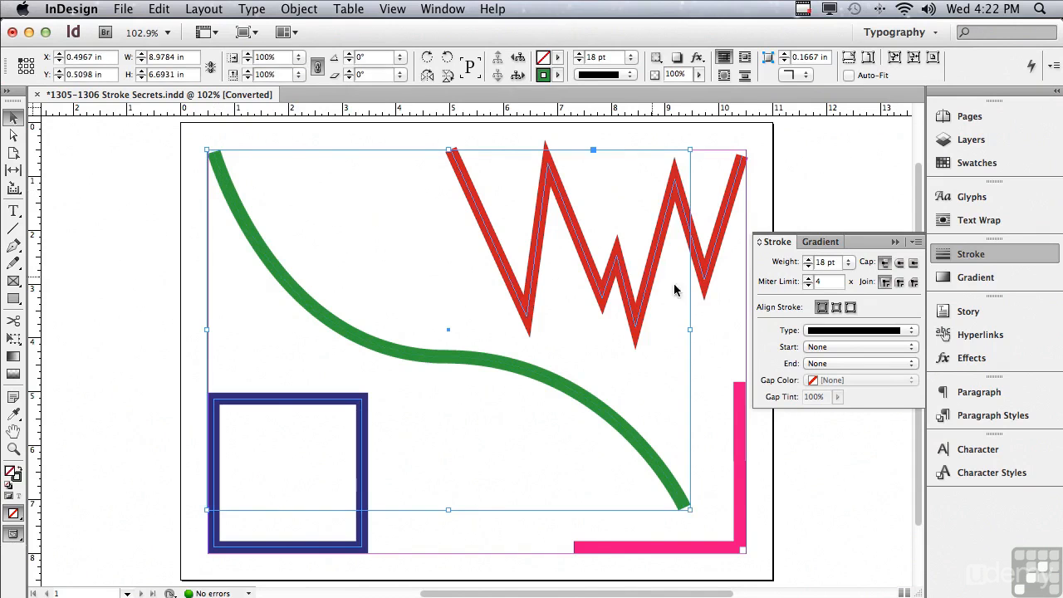
click(807, 260)
click(808, 260)
click(807, 260)
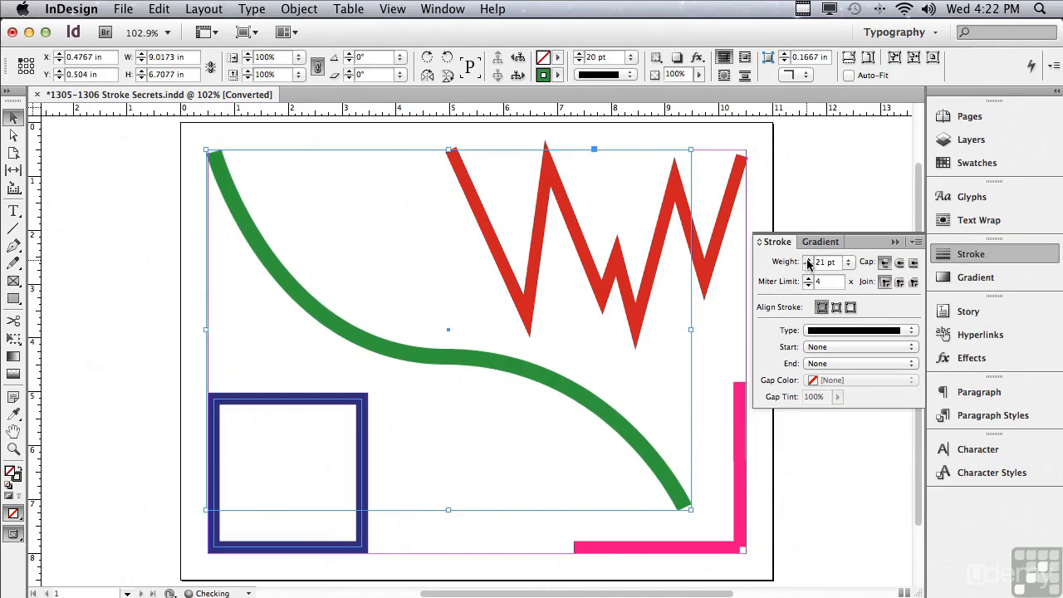
click(808, 260)
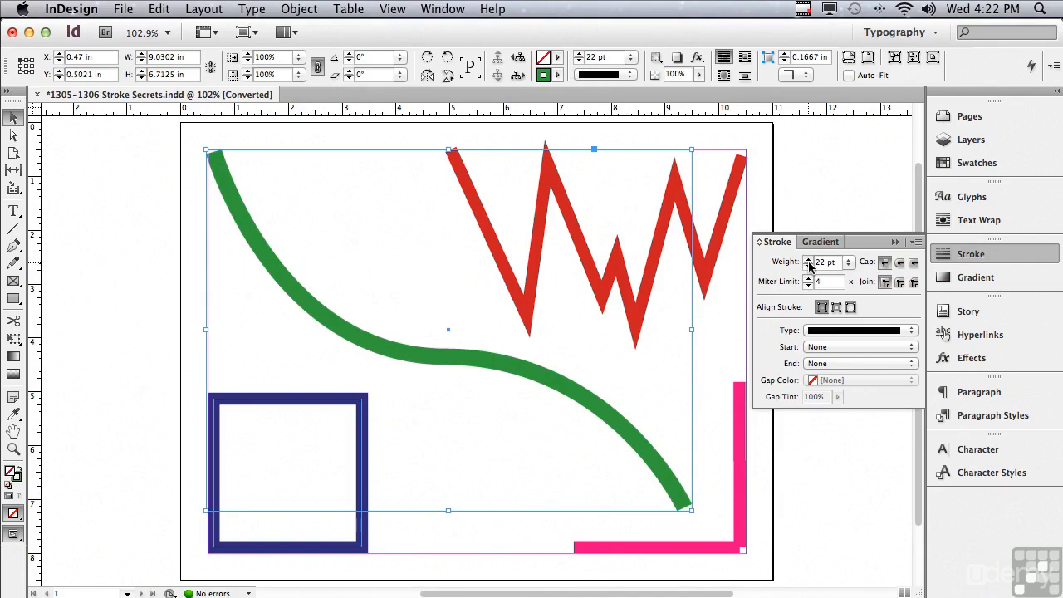
Lower the green curve's stroke weight to 18 pt in single-point steps
click(808, 266)
click(808, 266)
click(809, 267)
click(809, 267)
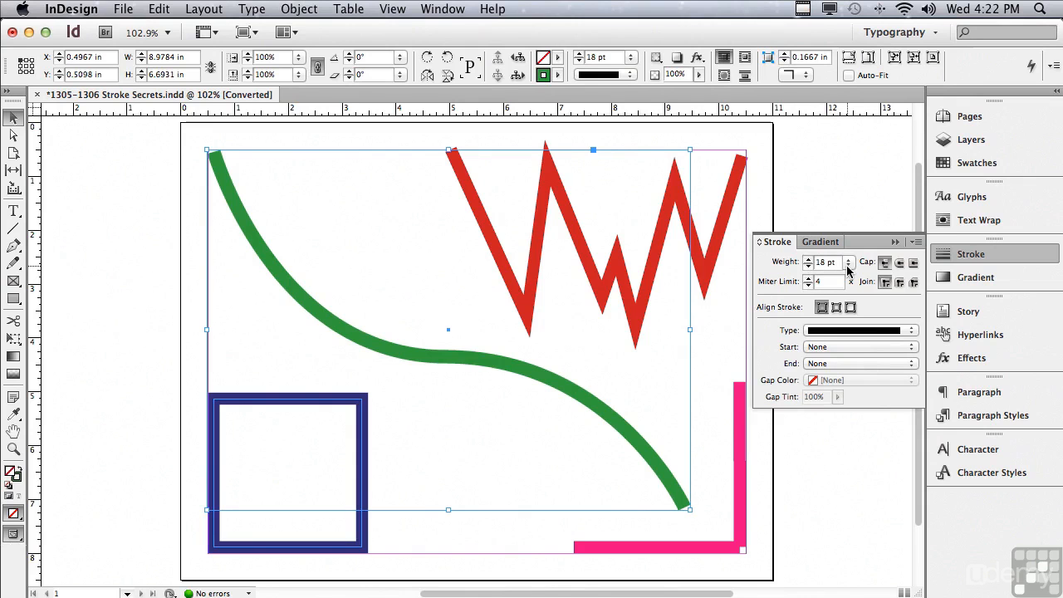
Set the green curve's stroke weight to 30 pt, try a round cap and finish with a projecting cap
click(848, 266)
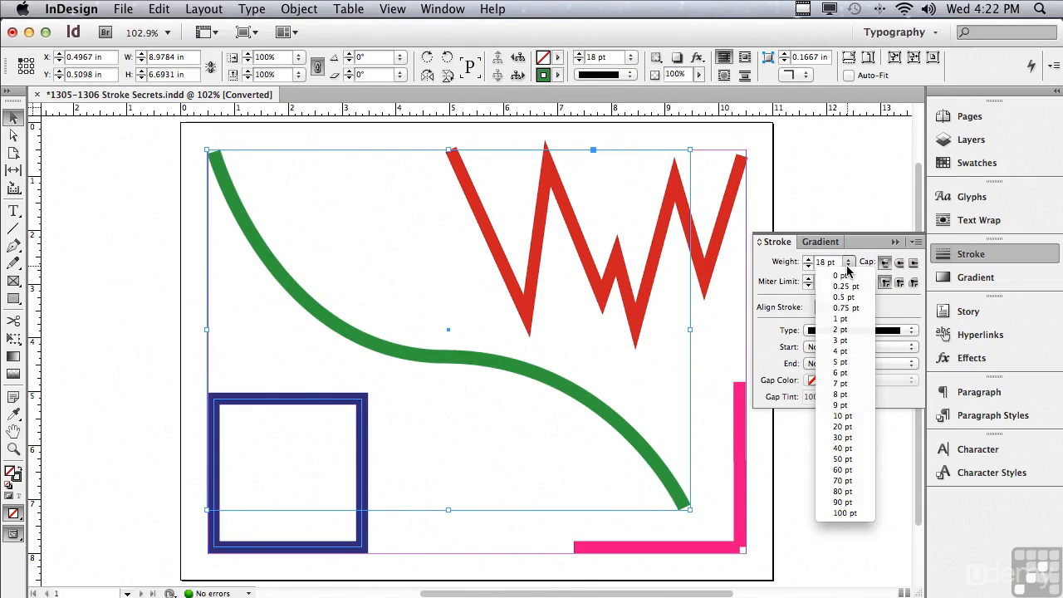
click(843, 437)
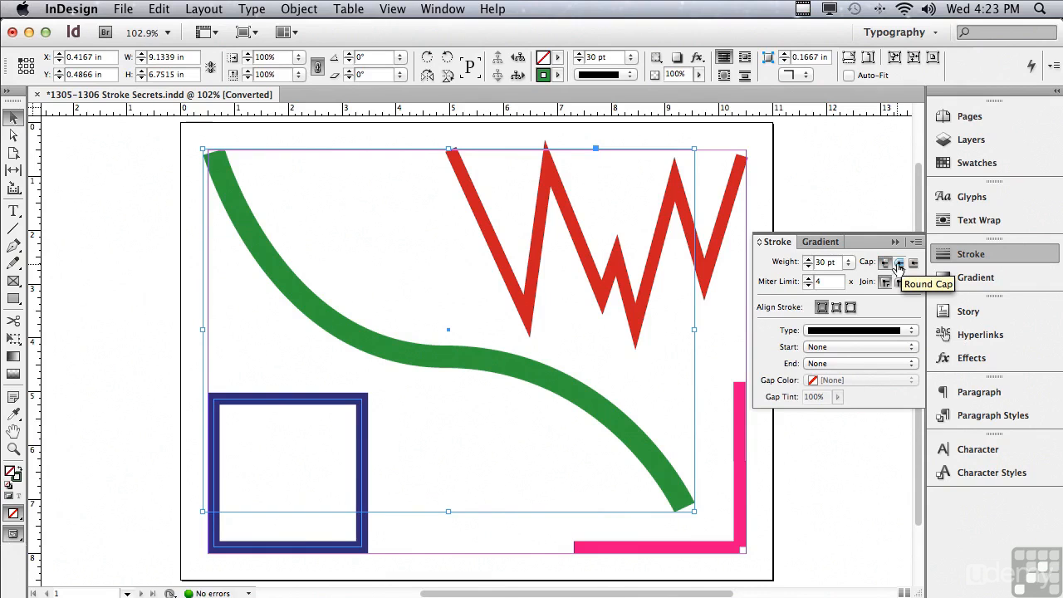
click(899, 265)
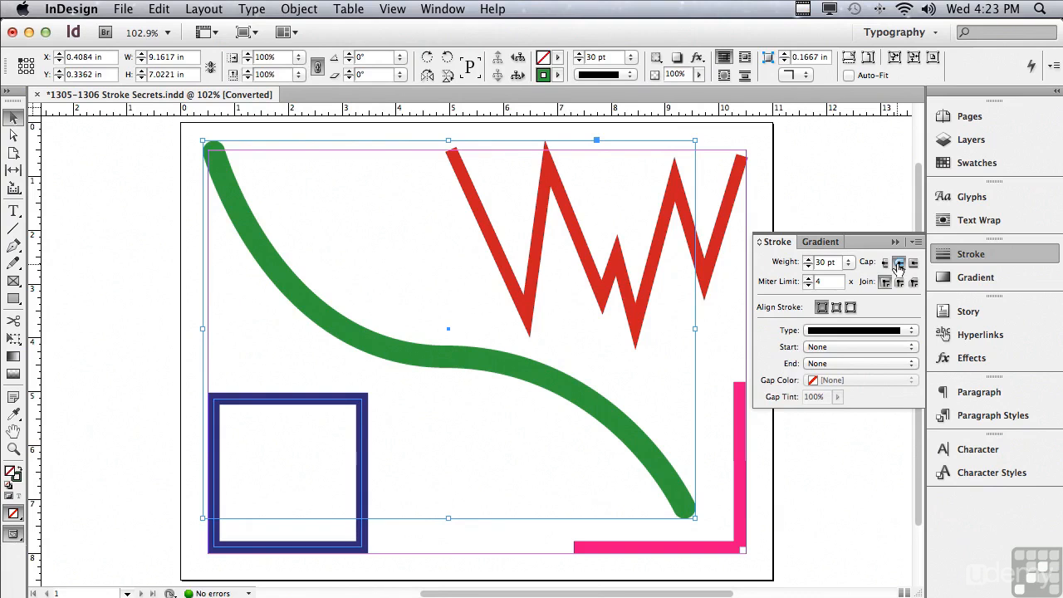
click(913, 264)
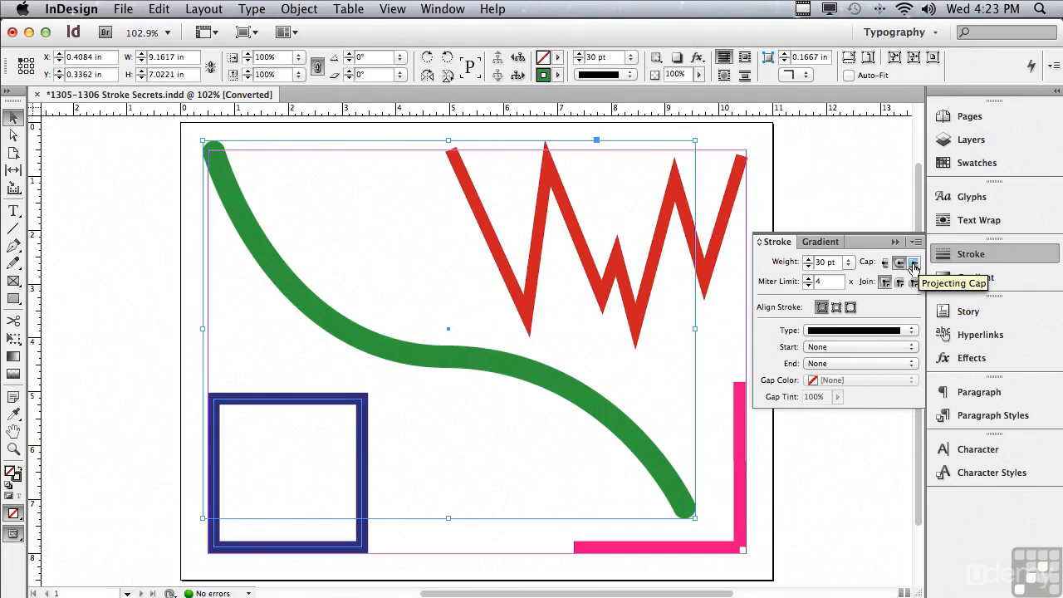
click(914, 263)
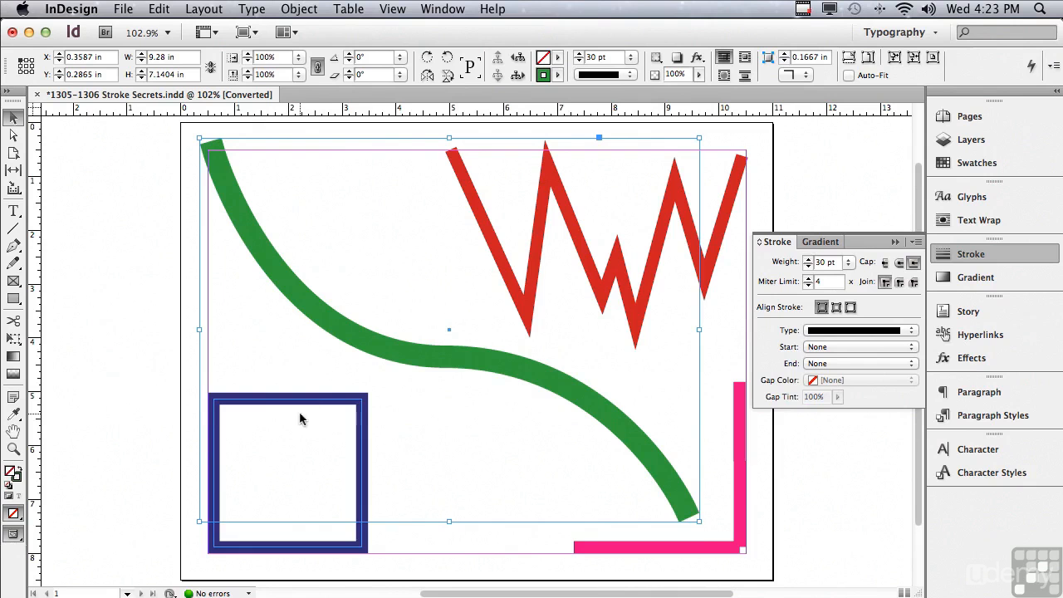
Select both pink lines at the page's lower-right corner and apply projecting caps, switching to butt caps once for comparison
click(13, 449)
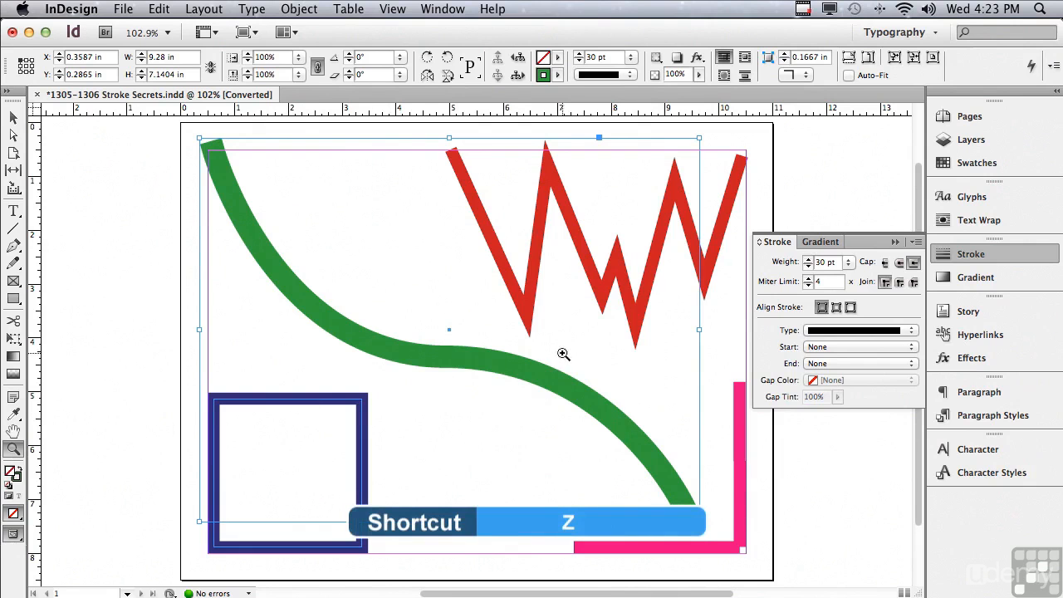
drag(554, 347, 765, 572)
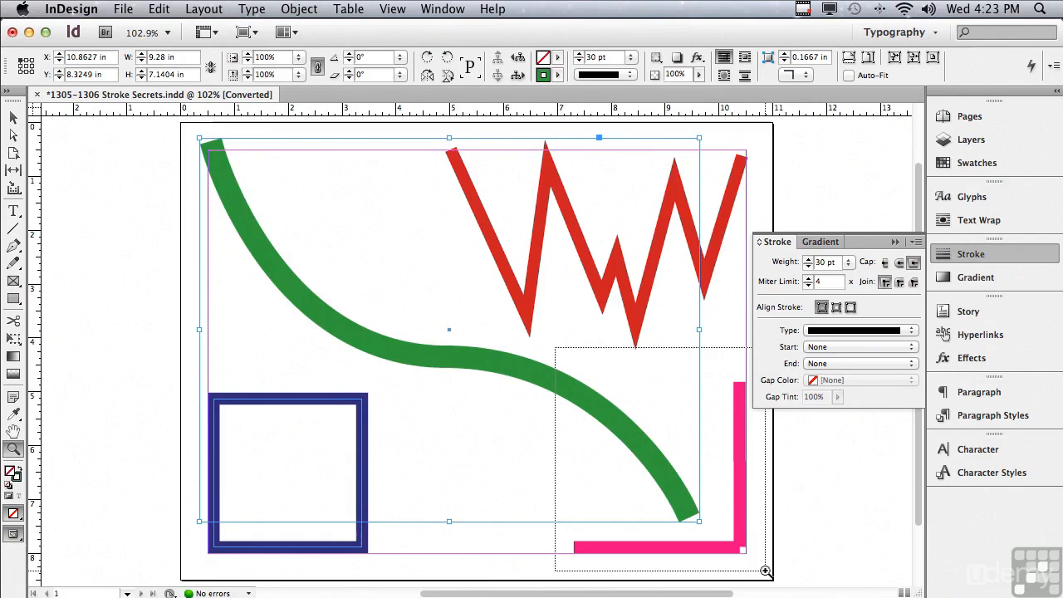
drag(765, 572, 765, 569)
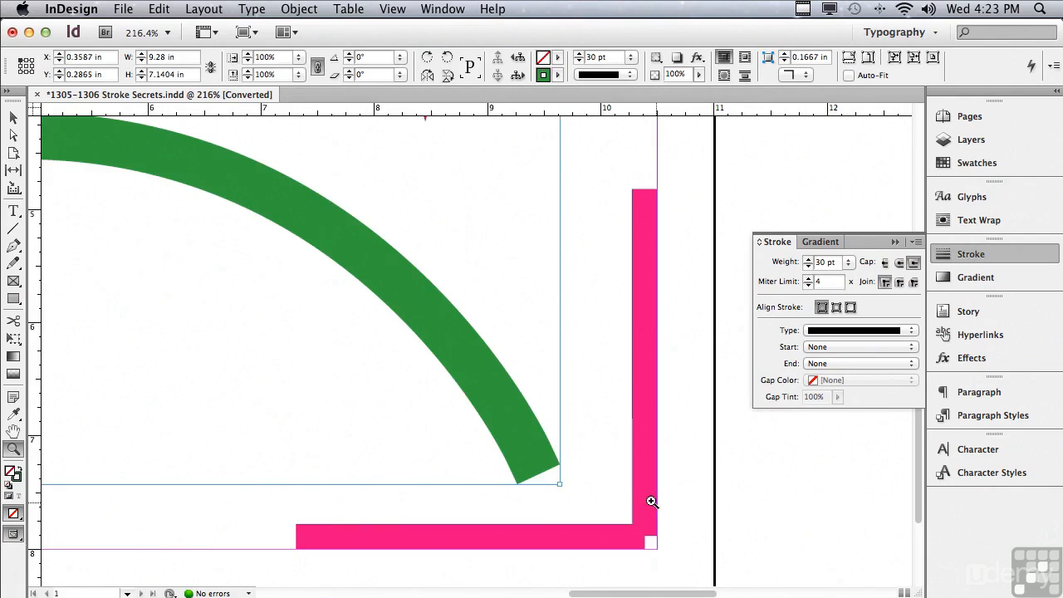
click(13, 117)
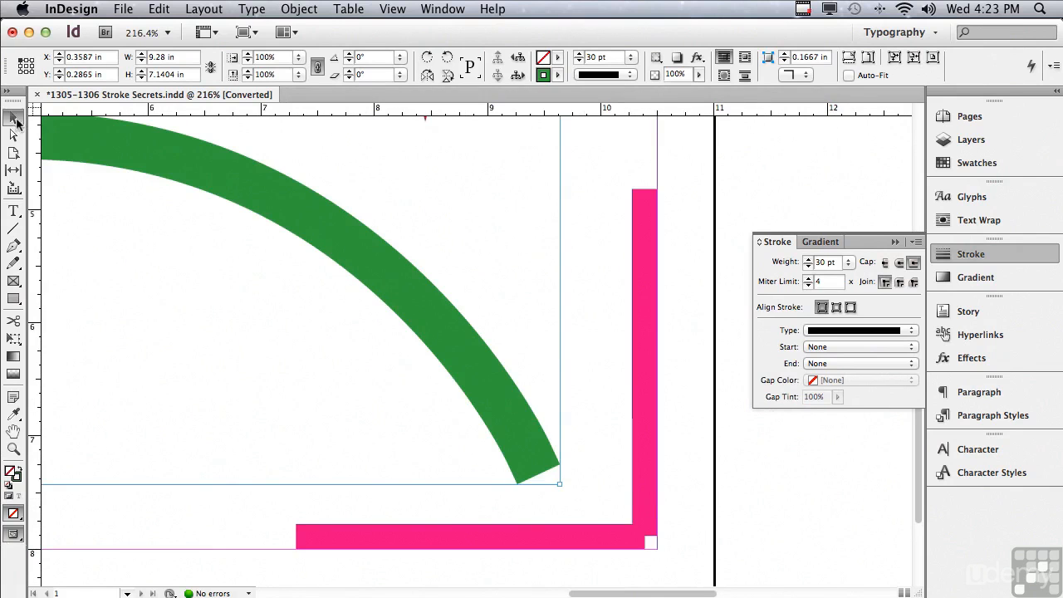
mouse_move(668, 520)
mouse_down()
mouse_move(628, 566)
mouse_move(607, 565)
mouse_up()
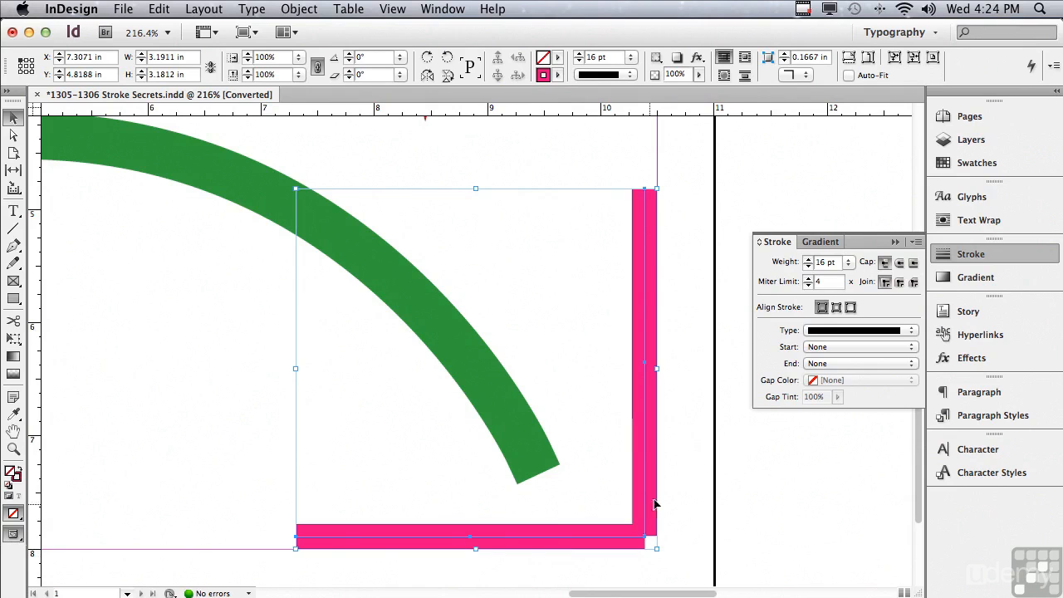
click(917, 264)
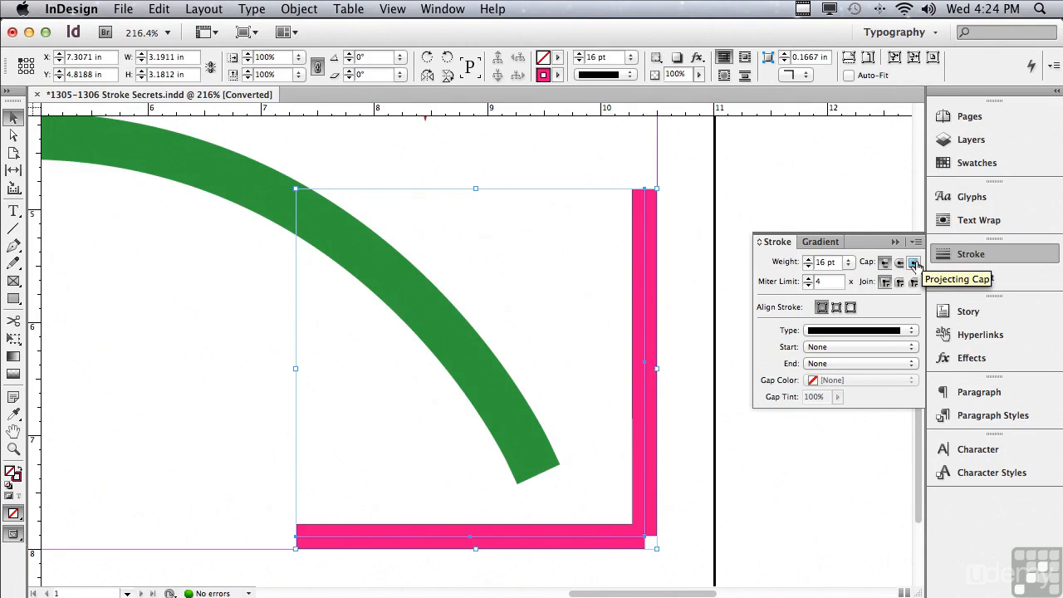
click(915, 263)
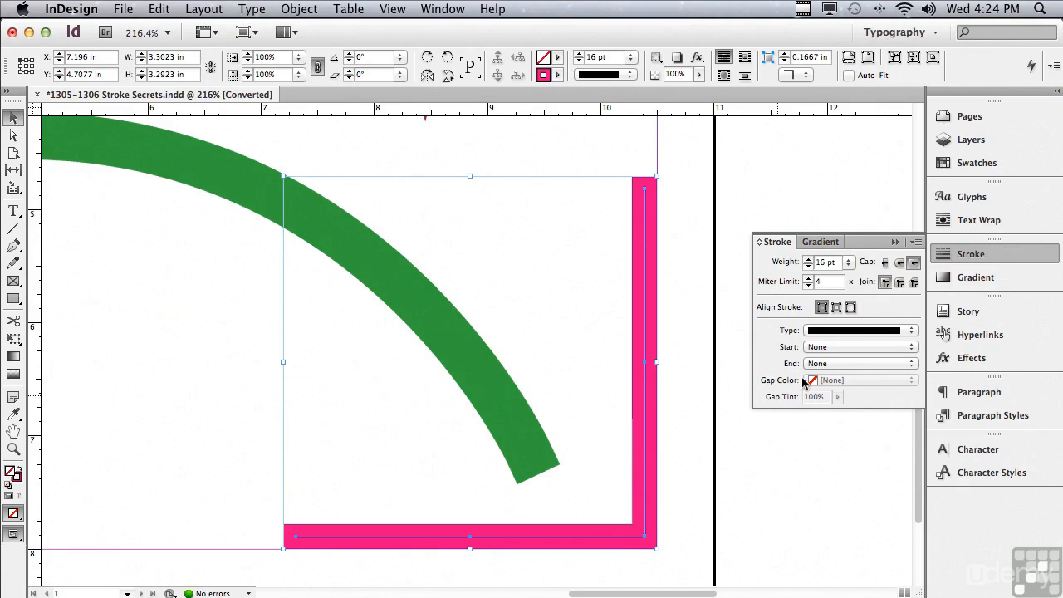
click(884, 263)
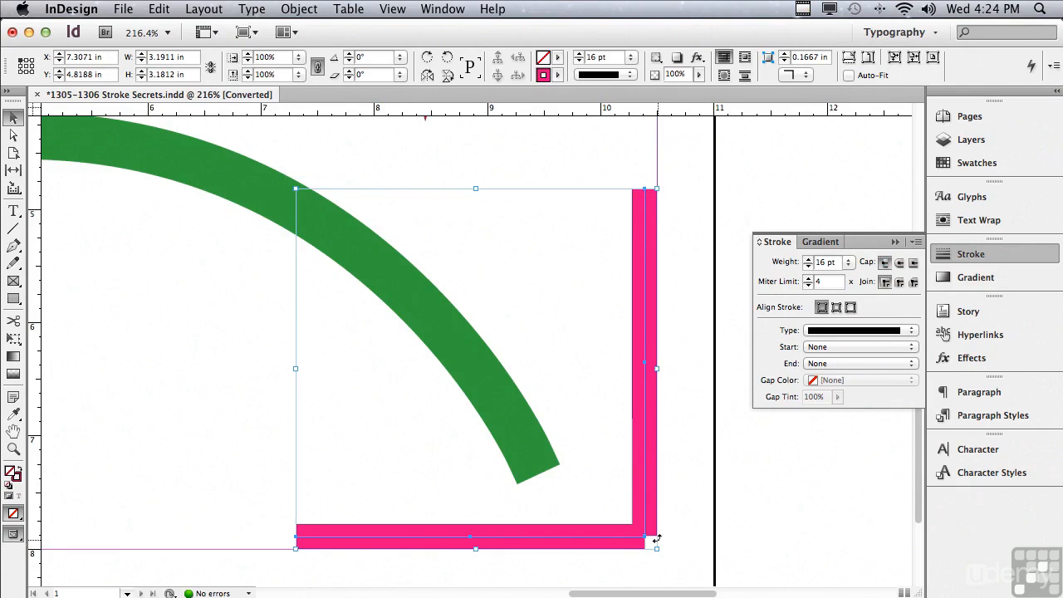
click(914, 264)
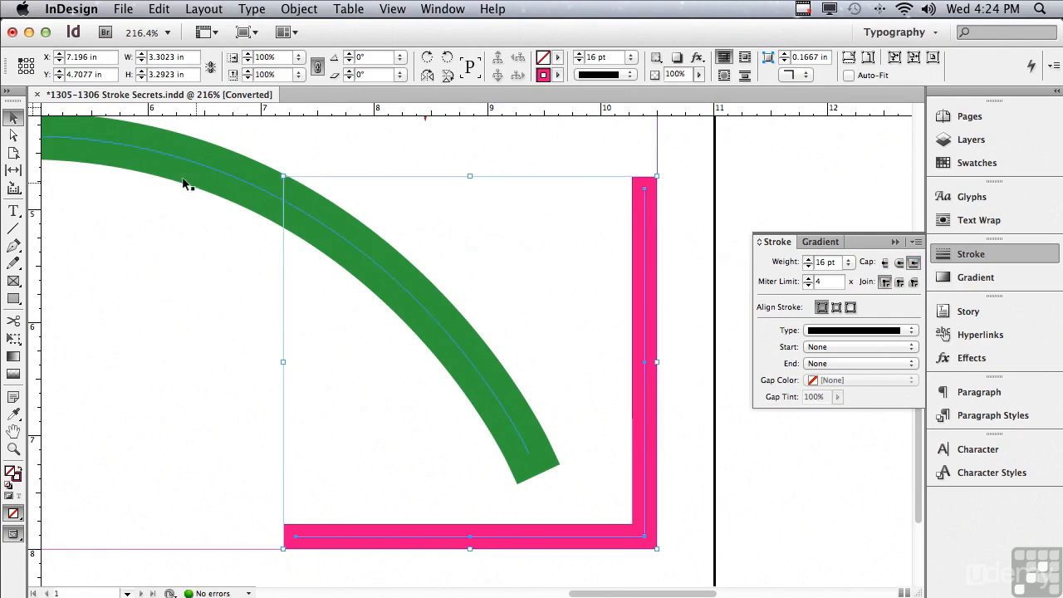
Pull the lower endpoint of the vertical pink line away from the corner with the Direct Selection tool, and undo the move
click(12, 136)
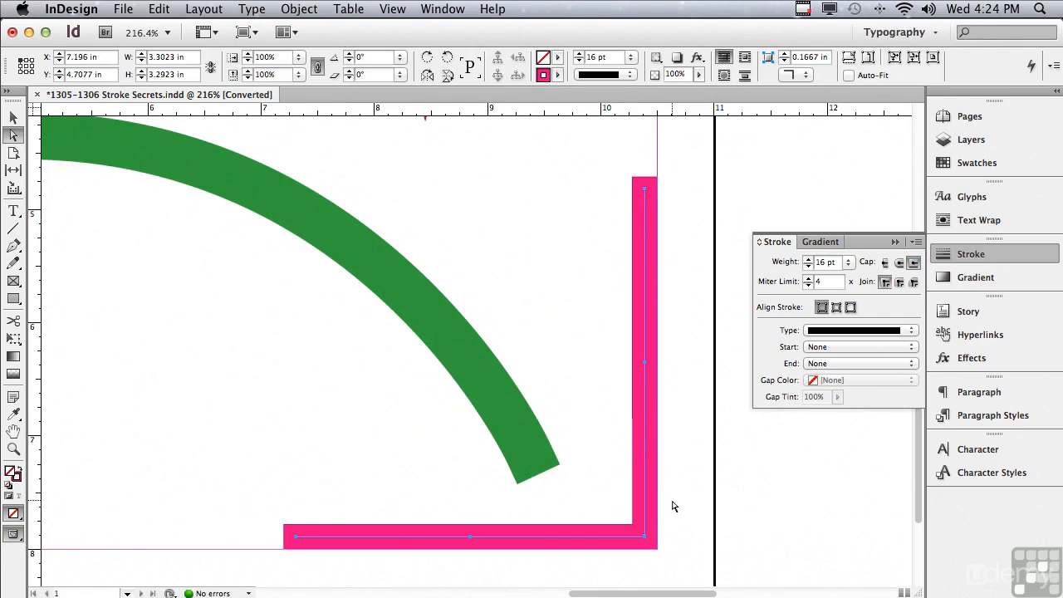
click(648, 537)
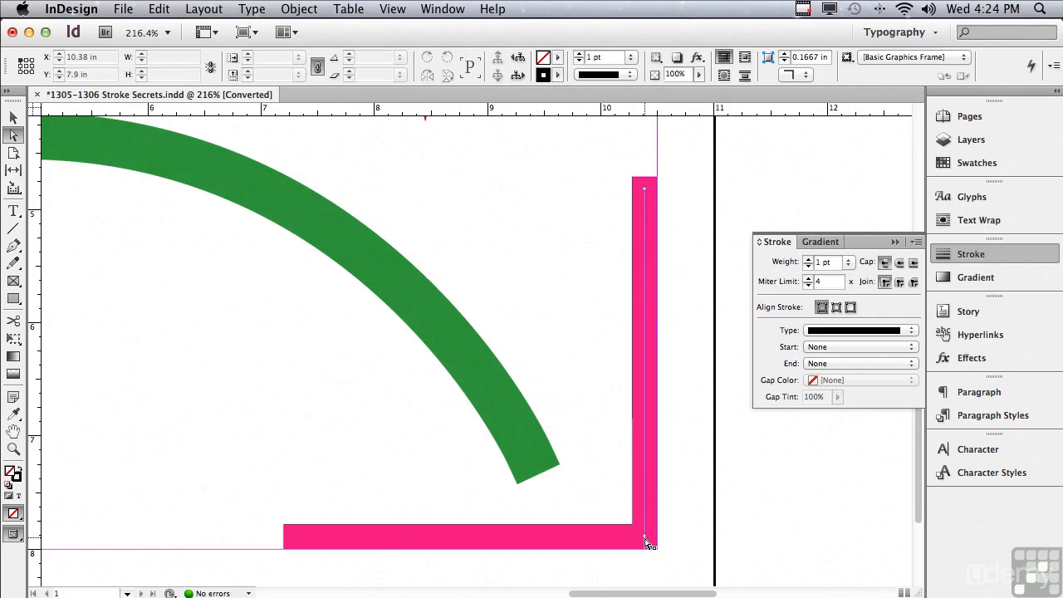
click(648, 542)
drag(647, 541, 700, 537)
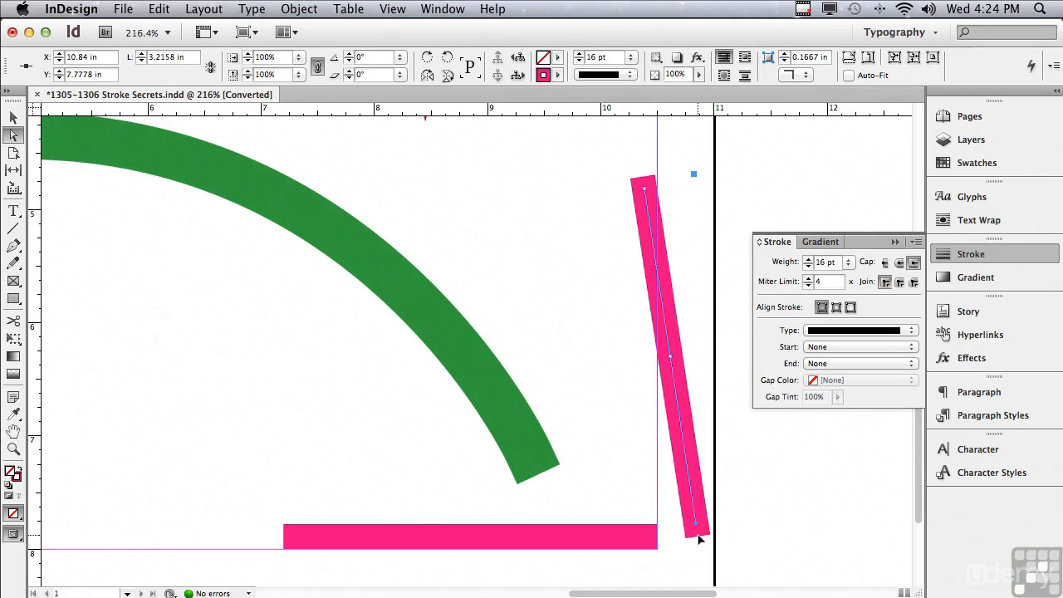
click(649, 539)
click(690, 536)
key(super+z)
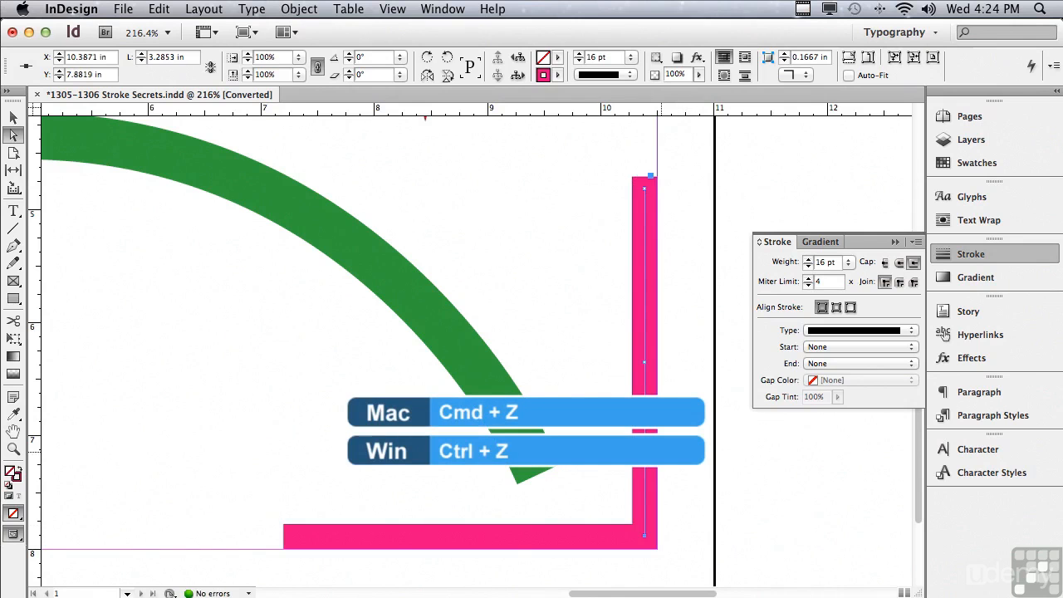
Select both pink lines again, set their stroke caps to butt, and fit the page in the window
drag(607, 495, 683, 571)
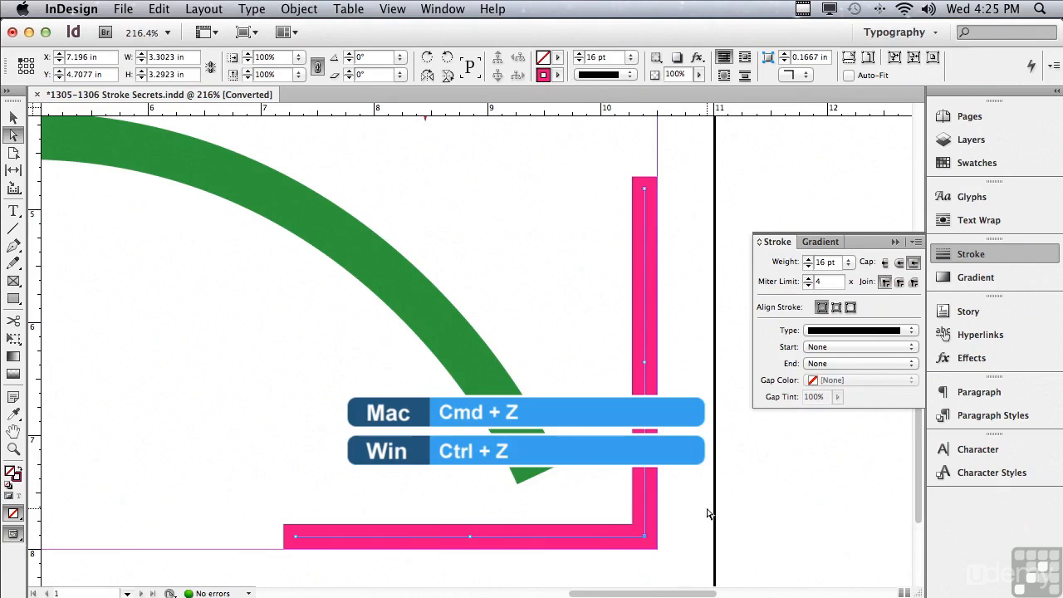
click(886, 263)
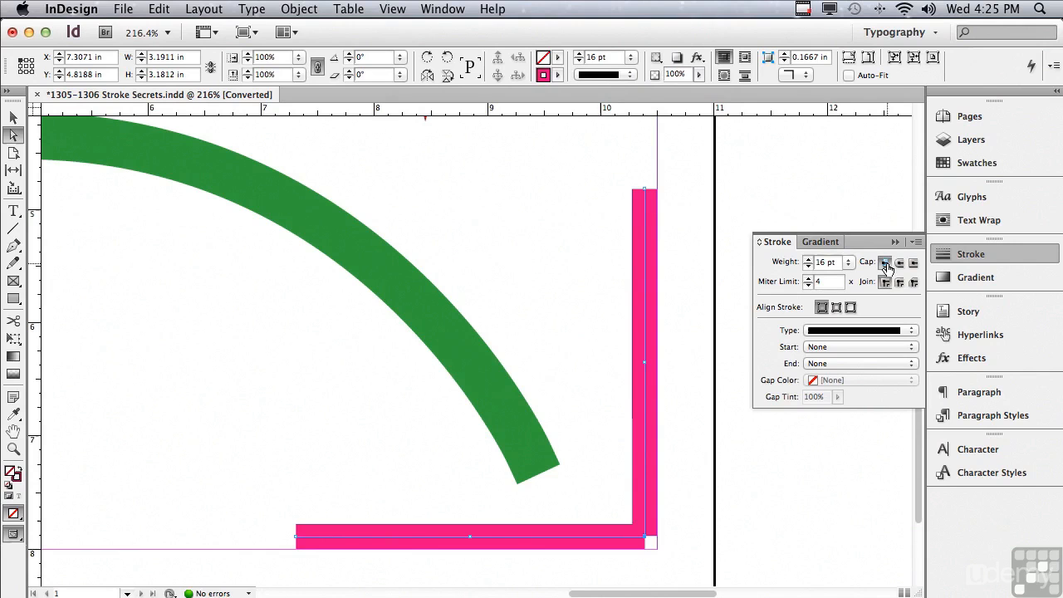
key(super+0)
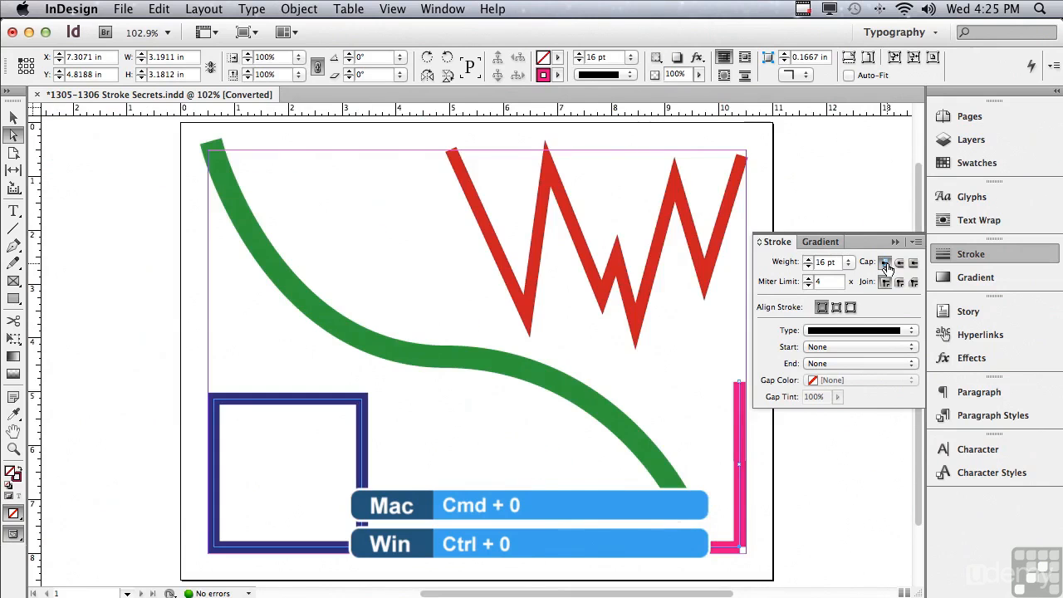
Select the blue square, try a round join on its stroke and switch it to a bevel join
click(345, 406)
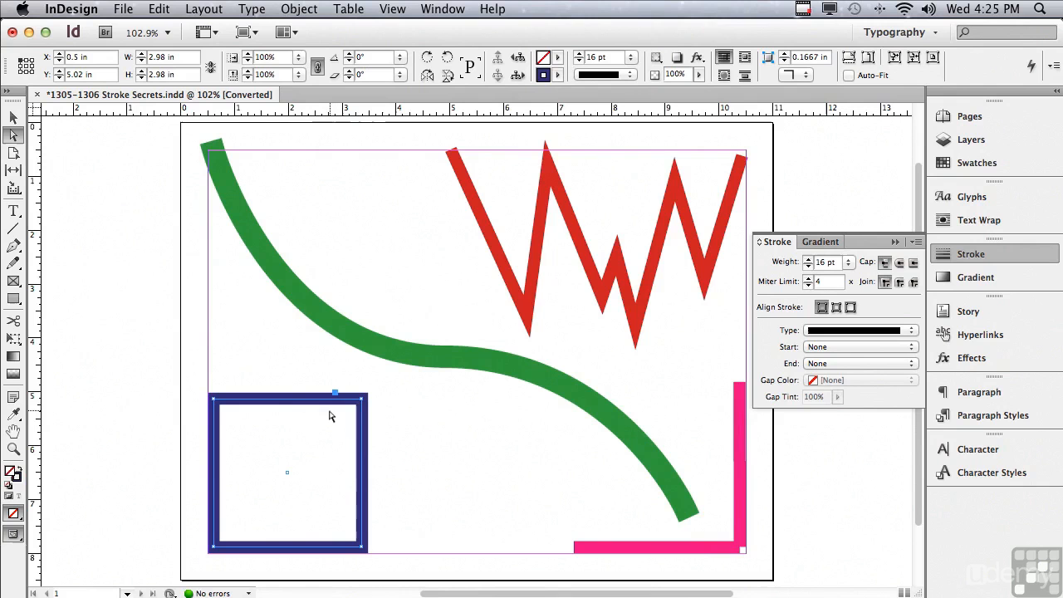
click(13, 449)
drag(171, 364, 426, 570)
click(13, 117)
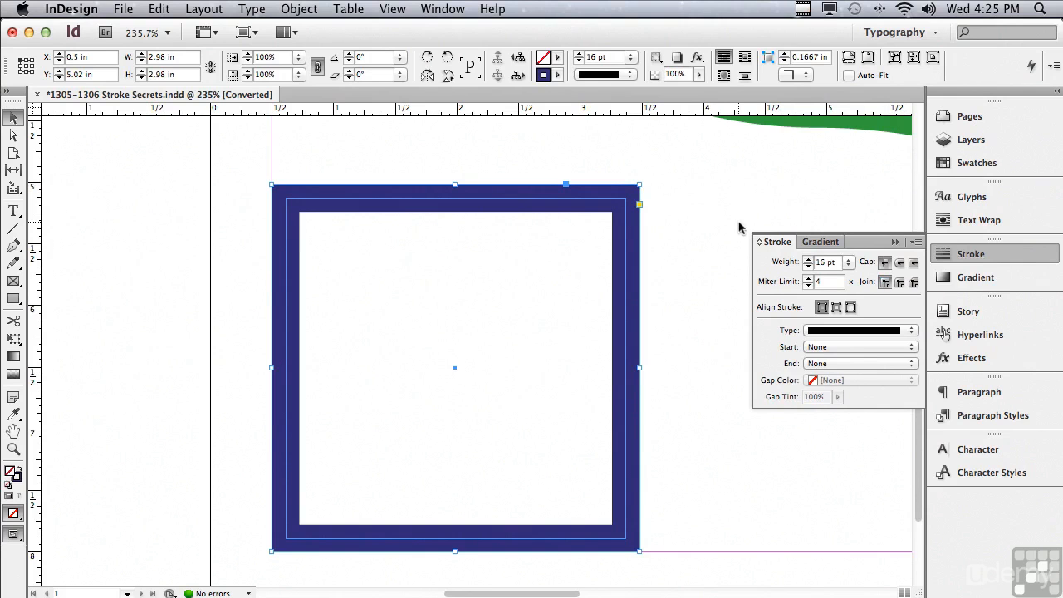
click(900, 284)
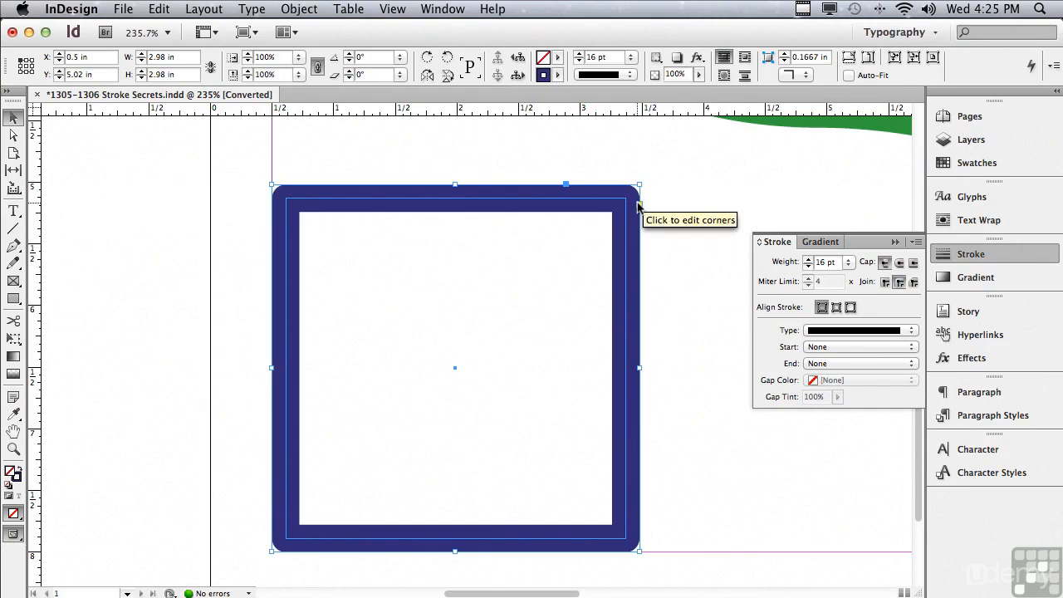
click(913, 284)
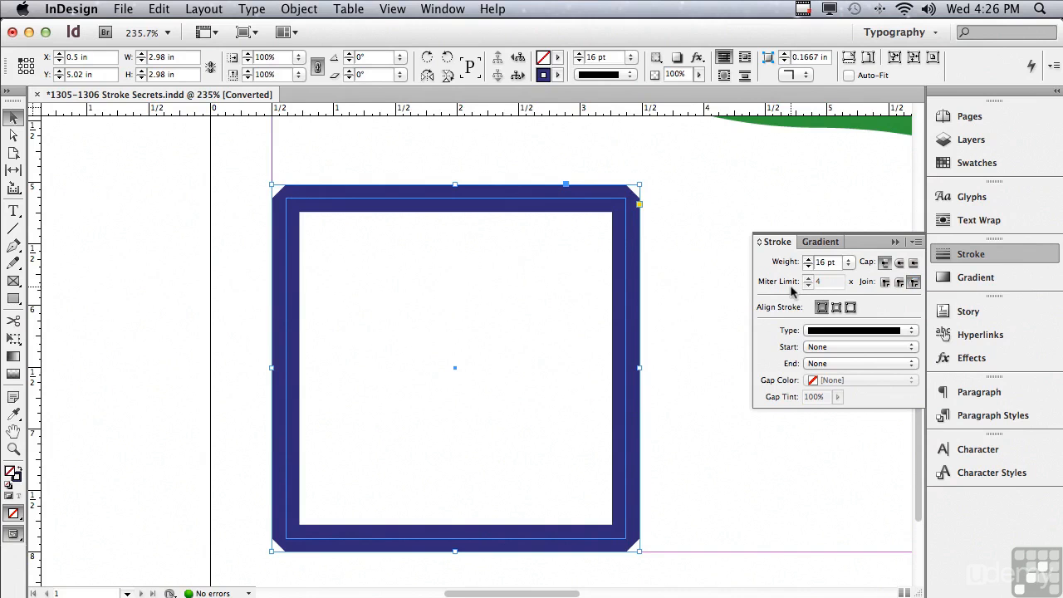
Set the blue square's stroke back to a miter join and fit the page in the window
click(883, 284)
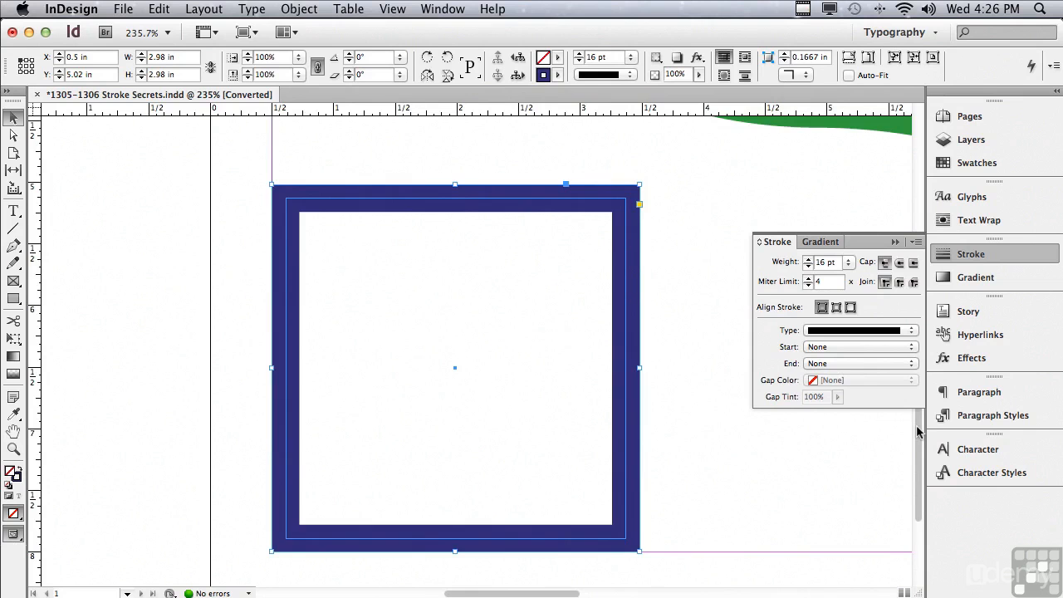
key(super+0)
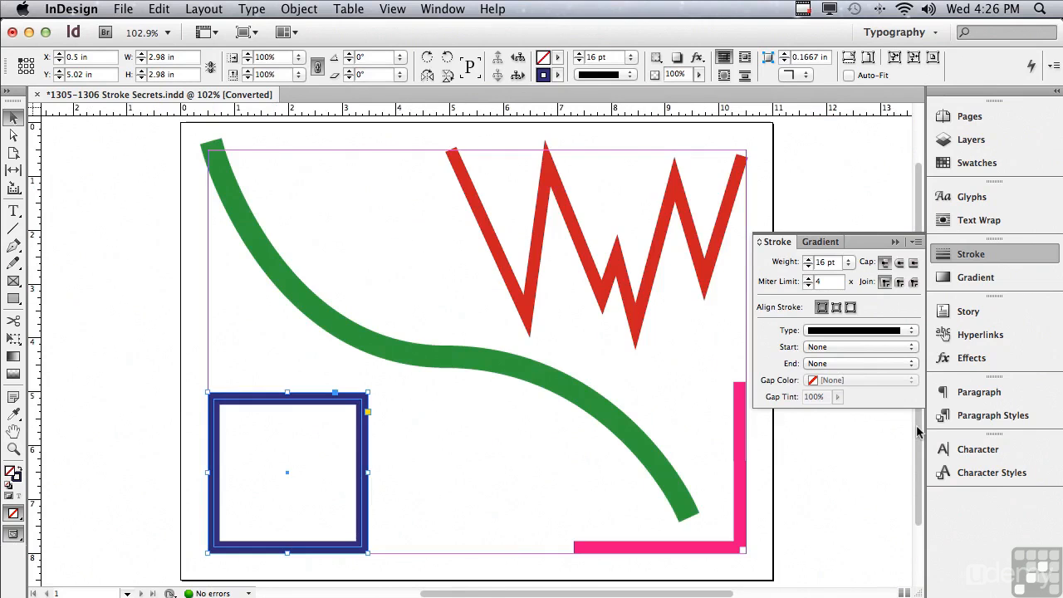
Select the red zigzag line and lower its stroke's miter limit to 2
click(541, 271)
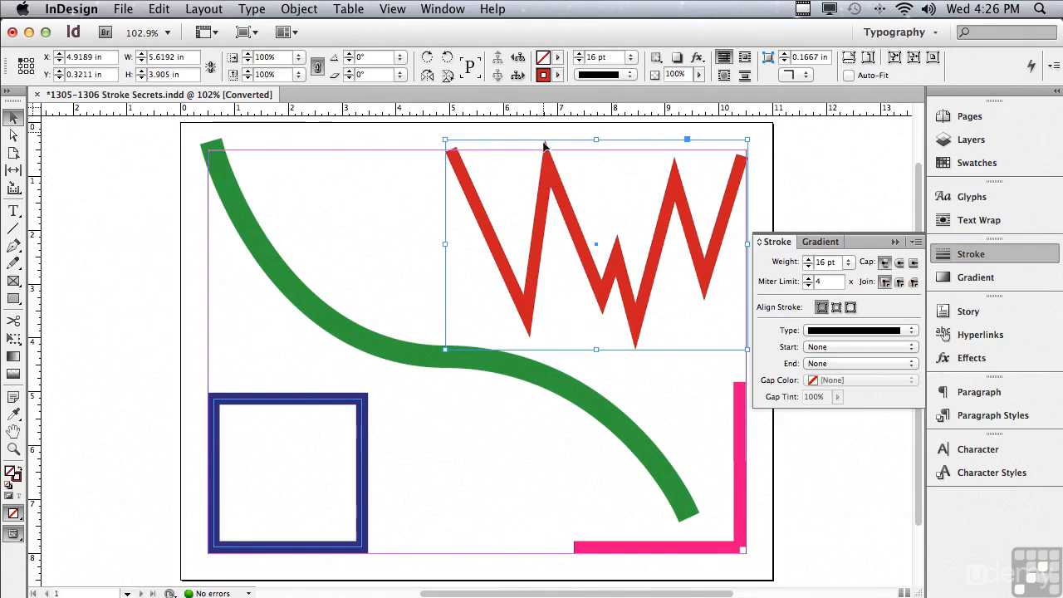
click(807, 285)
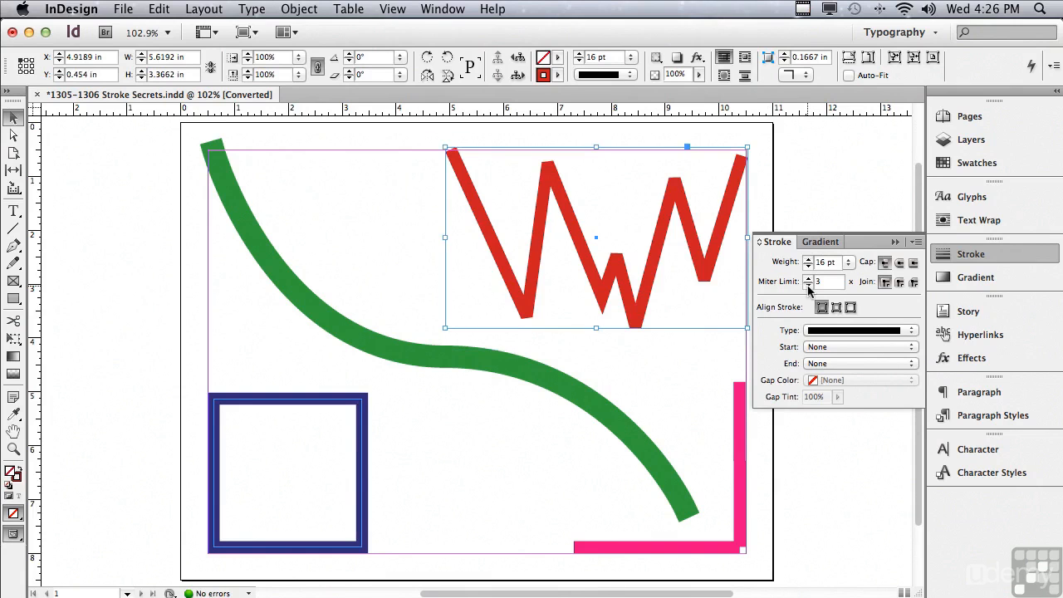
click(807, 285)
Raise the red zigzag's miter limit to 6 and on to 10 to compare its corners
click(807, 279)
click(808, 280)
click(807, 279)
click(808, 279)
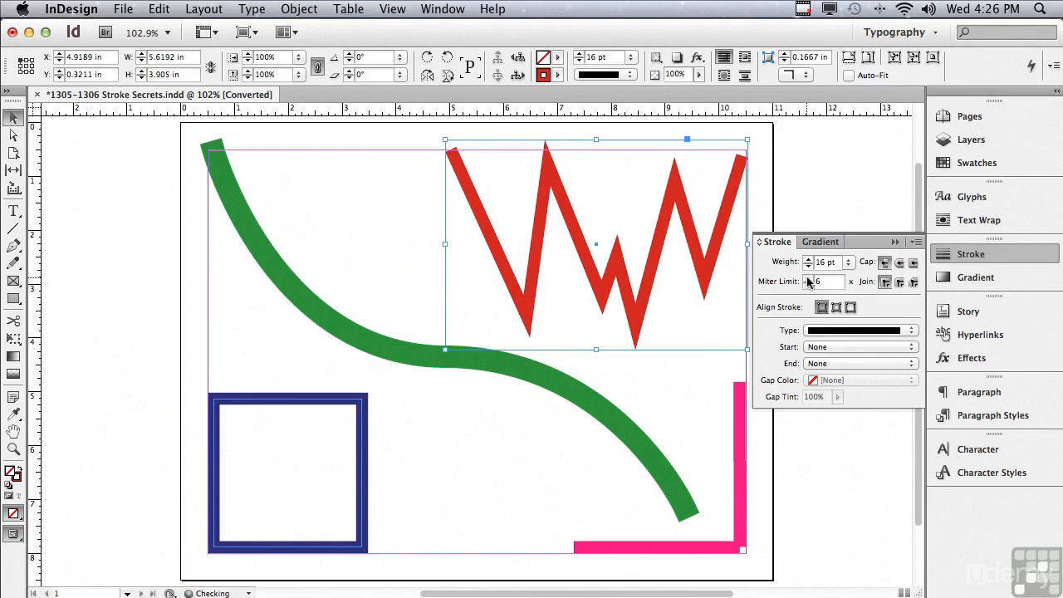
click(808, 278)
click(808, 278)
click(807, 278)
click(807, 279)
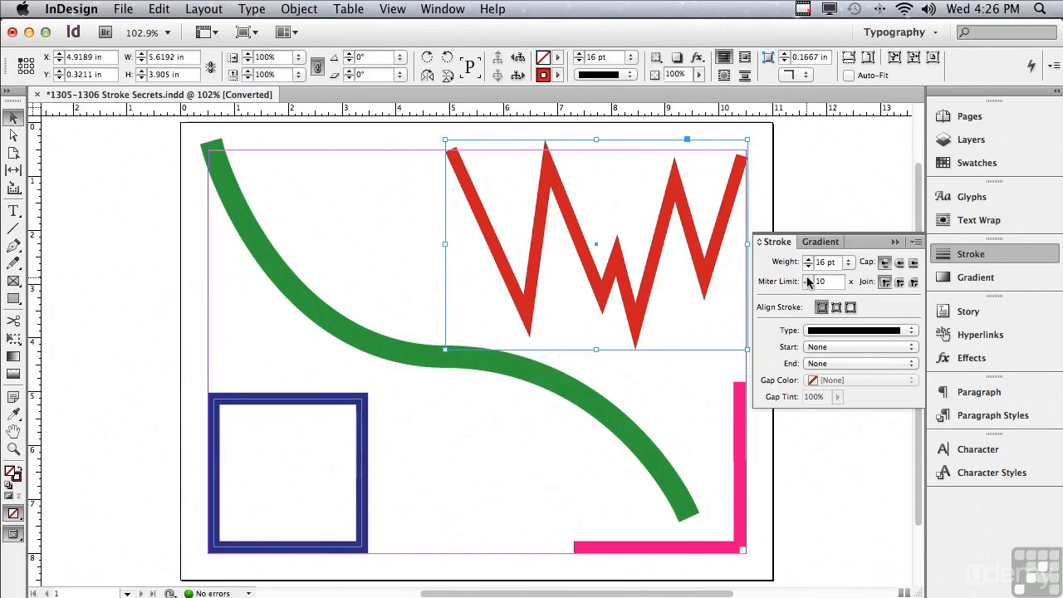
Lower the red zigzag's miter limit to 4 and, keeping its stroke weight, reduce the limit further to 2
click(808, 286)
click(808, 285)
click(808, 286)
click(809, 286)
click(808, 286)
click(808, 286)
click(817, 282)
drag(836, 263, 804, 264)
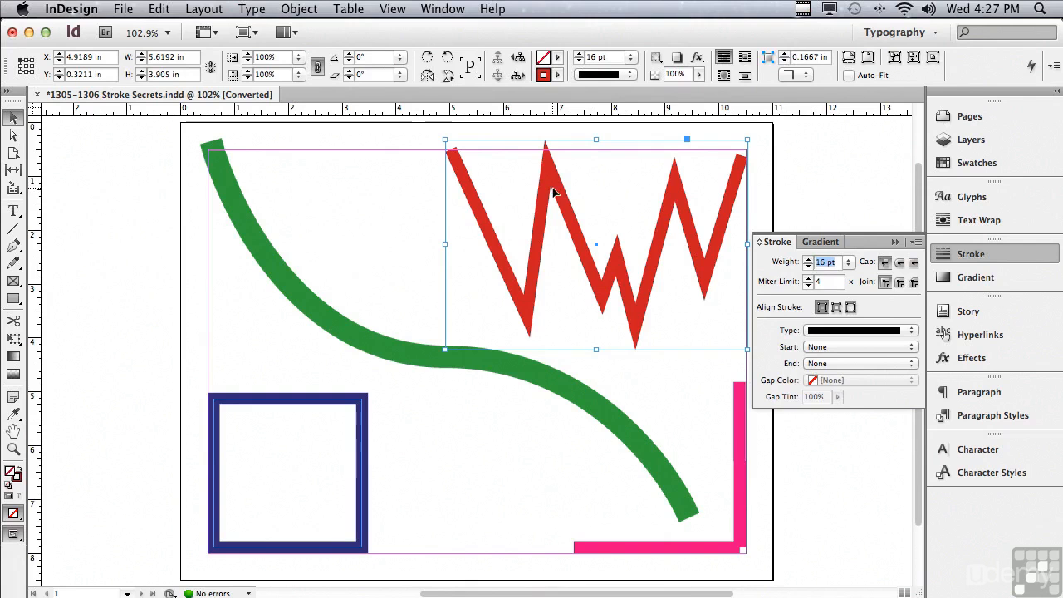
click(807, 285)
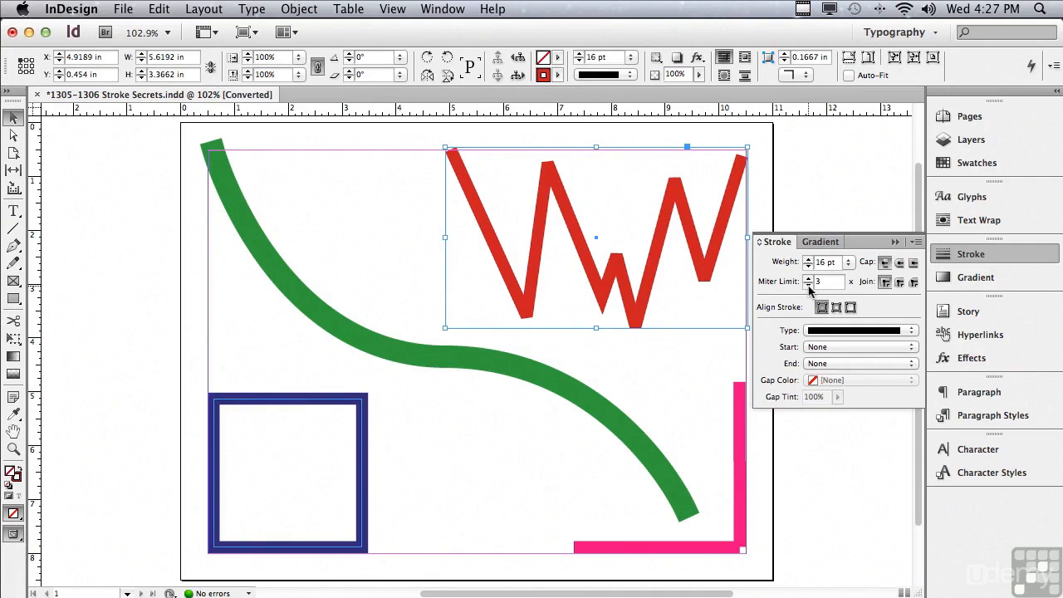
click(808, 286)
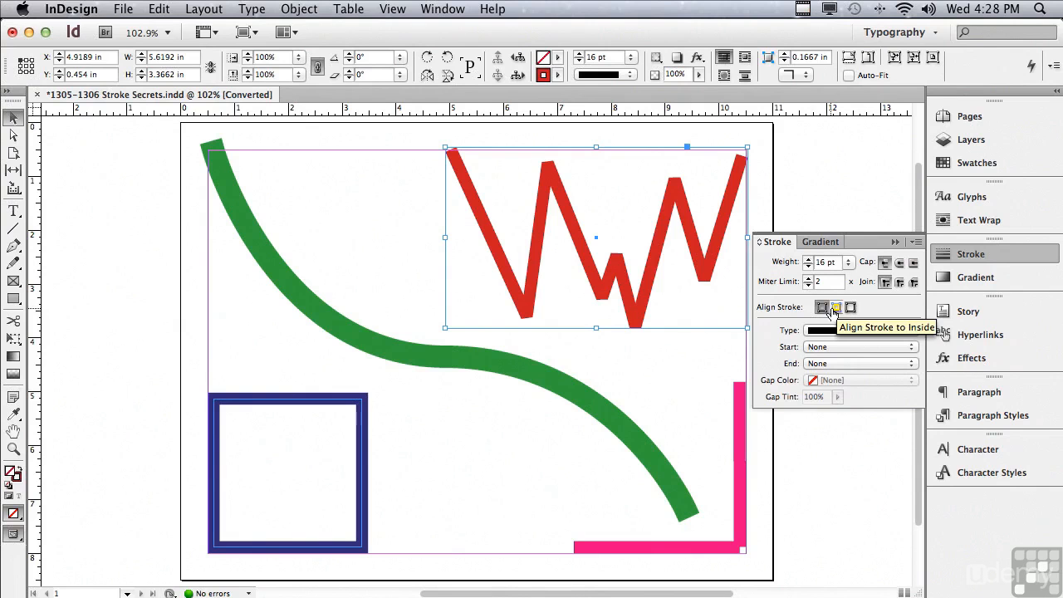
Select the blue square, align its stroke to the inside, and vary the weight down and up, ending at 18 pt
click(351, 406)
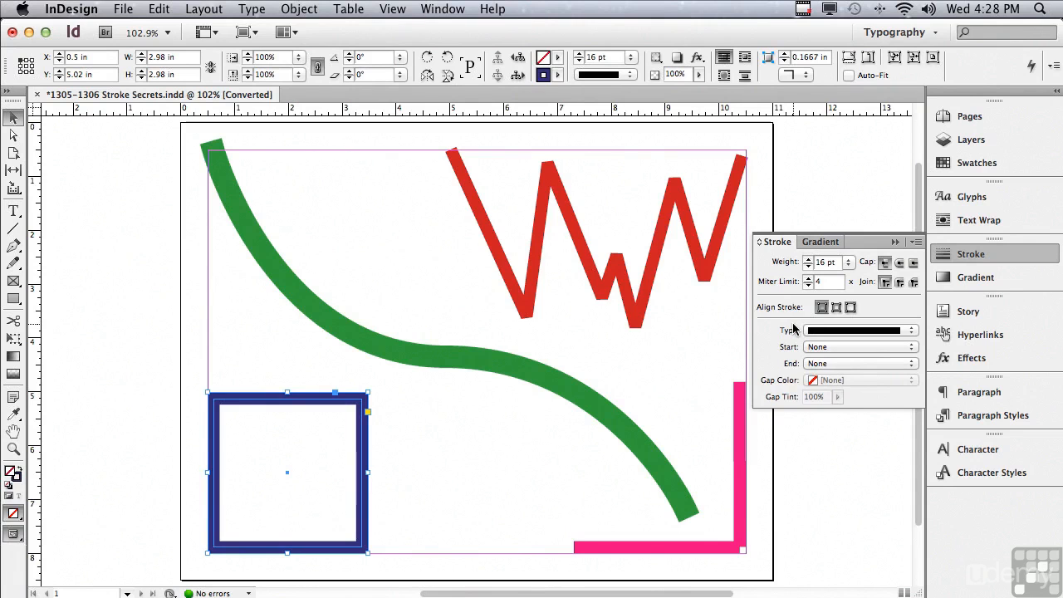
click(836, 308)
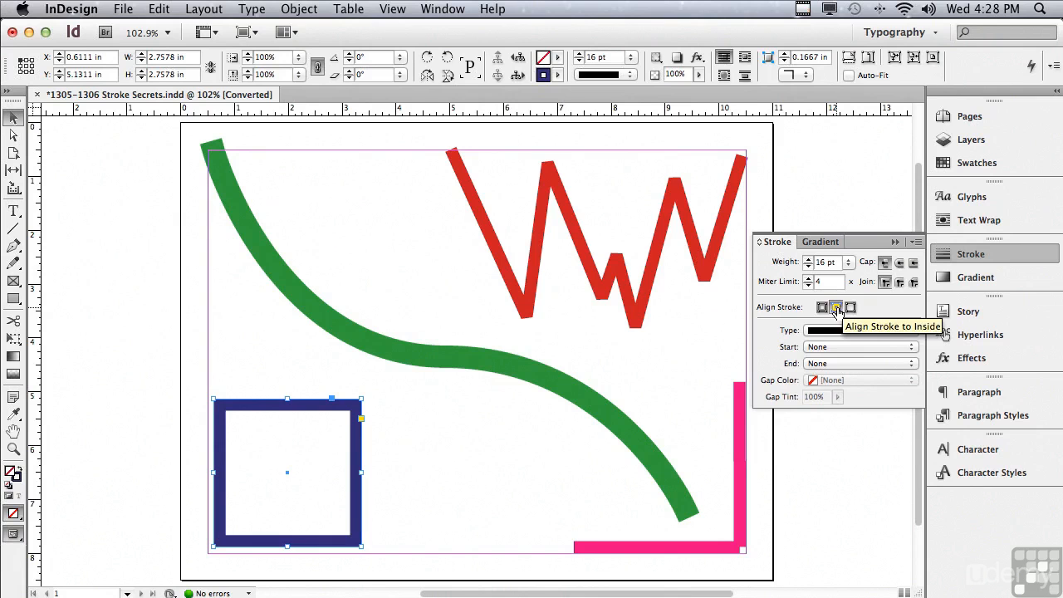
click(810, 269)
click(809, 269)
click(809, 269)
click(810, 269)
click(808, 262)
click(808, 262)
click(808, 262)
click(808, 263)
click(808, 262)
click(808, 262)
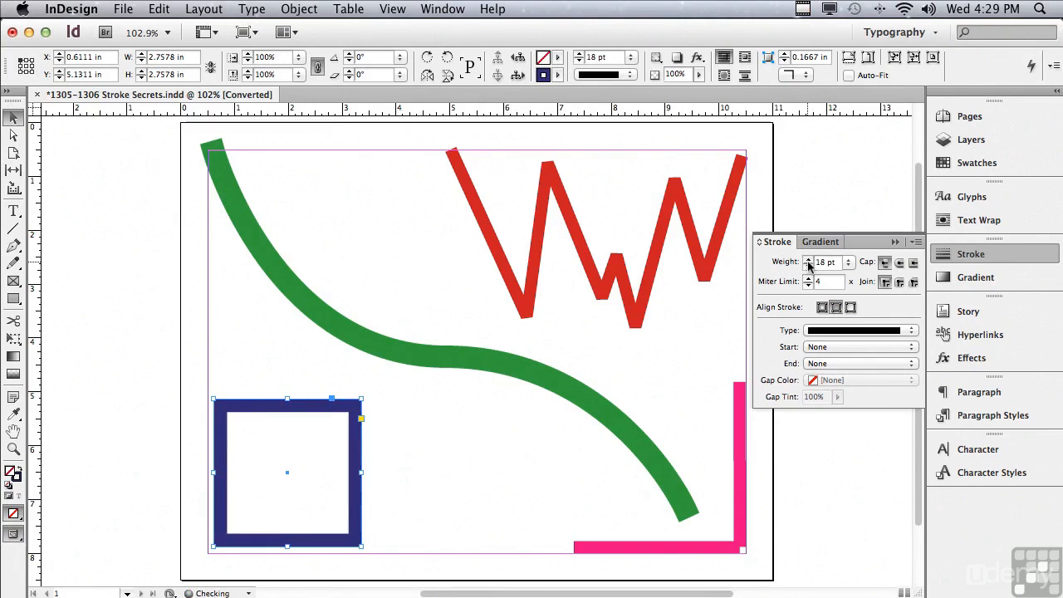
Align the blue square's stroke to the outside, reduce its weight to 14 pt, and raise it to 19 pt
click(850, 309)
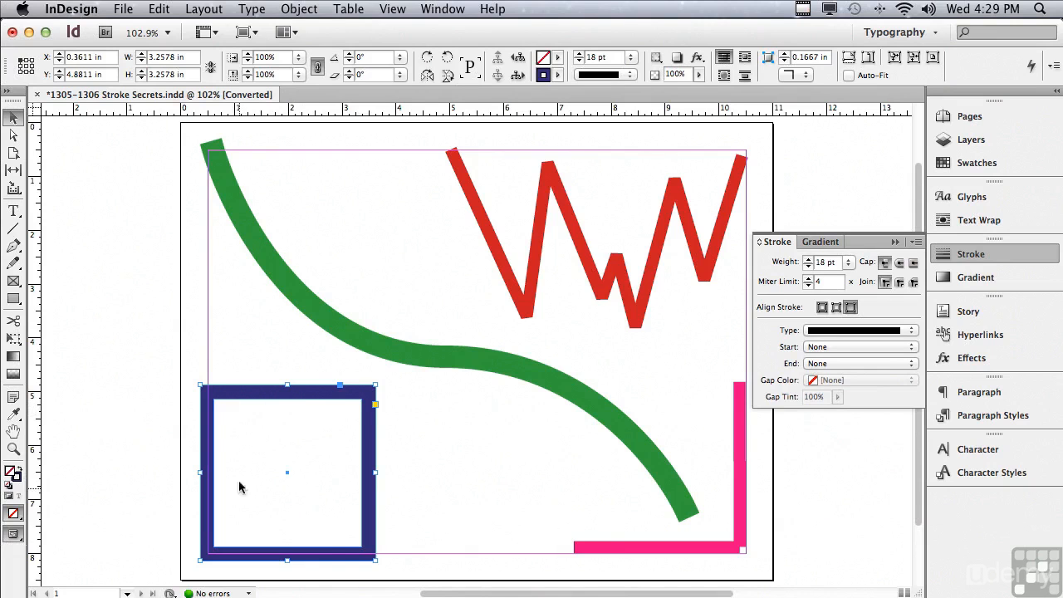
click(808, 265)
click(807, 265)
click(807, 265)
click(807, 265)
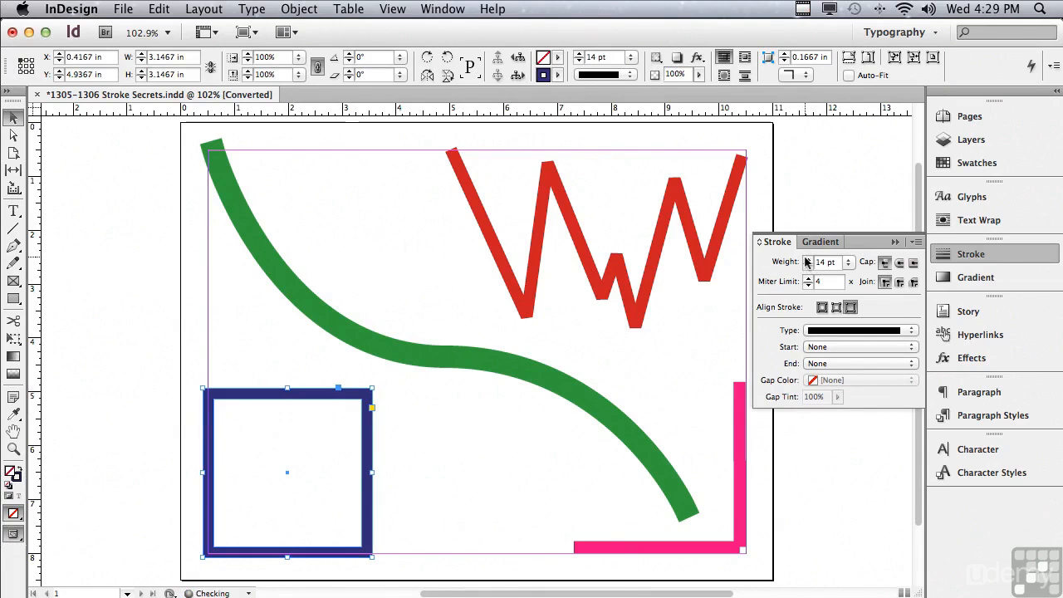
click(808, 258)
click(807, 258)
click(808, 258)
click(807, 259)
click(808, 258)
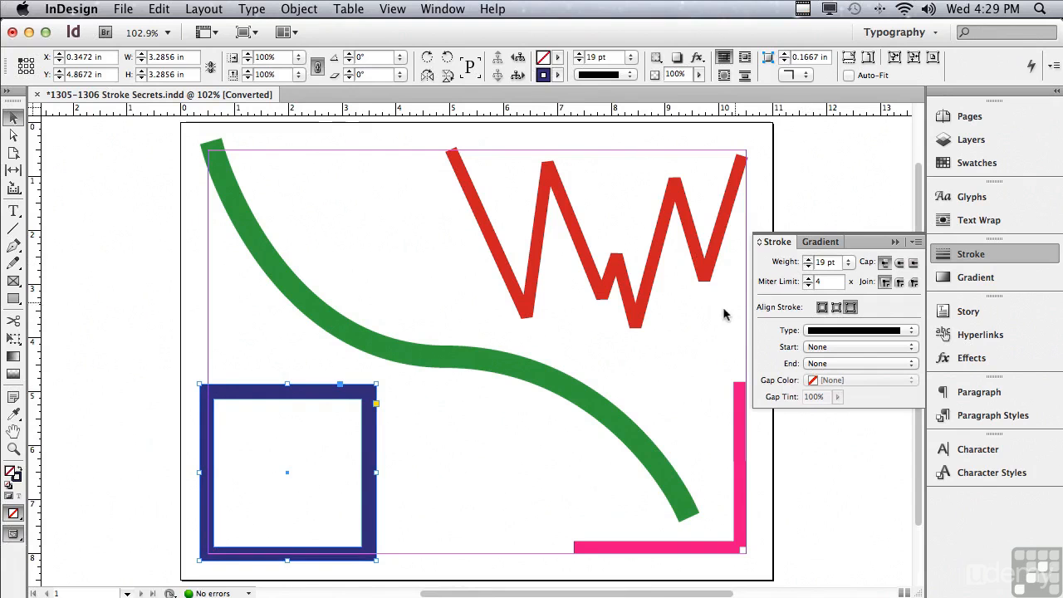
Select the green curve and try the Thick - Thick, Thick - Thin and Triple stroke types on it
click(536, 377)
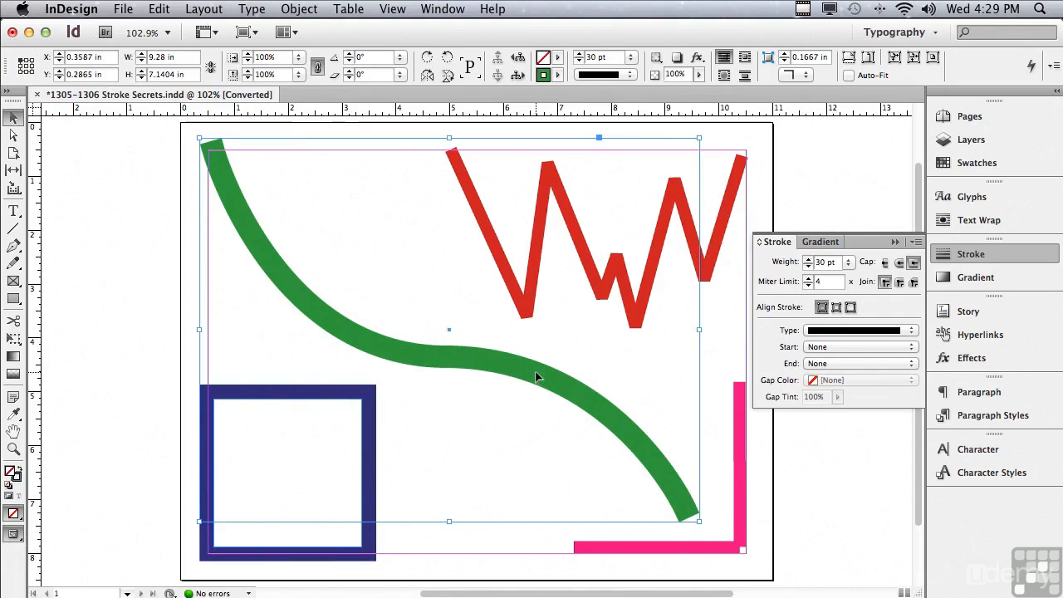
click(818, 332)
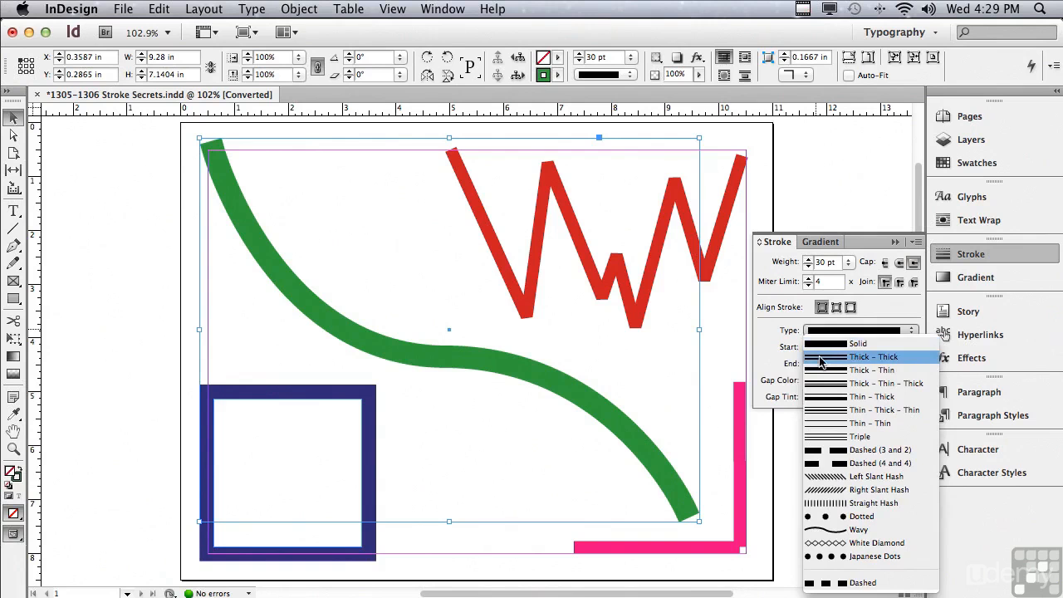
click(821, 357)
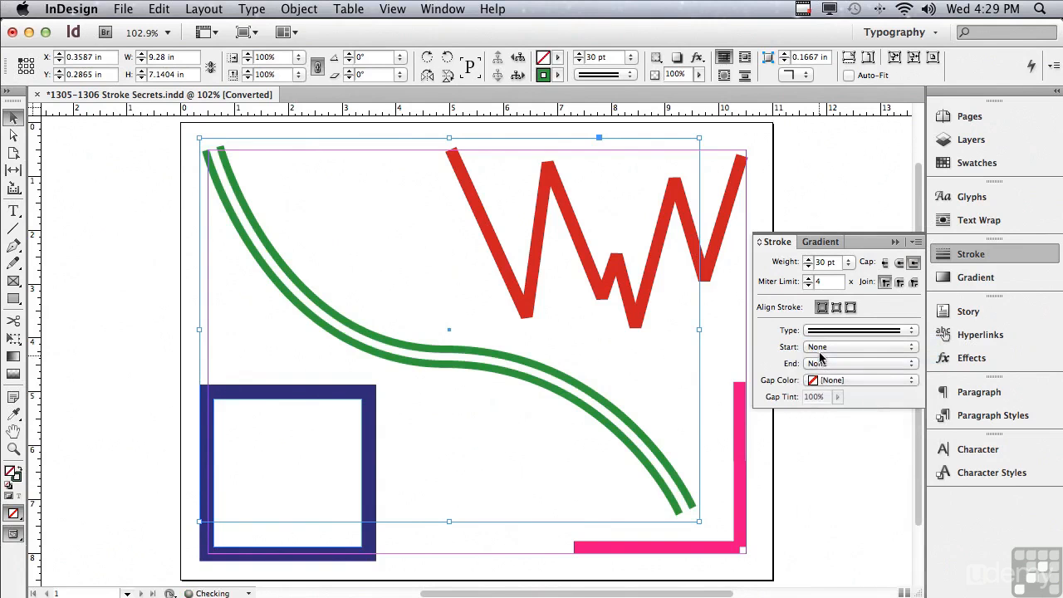
click(817, 332)
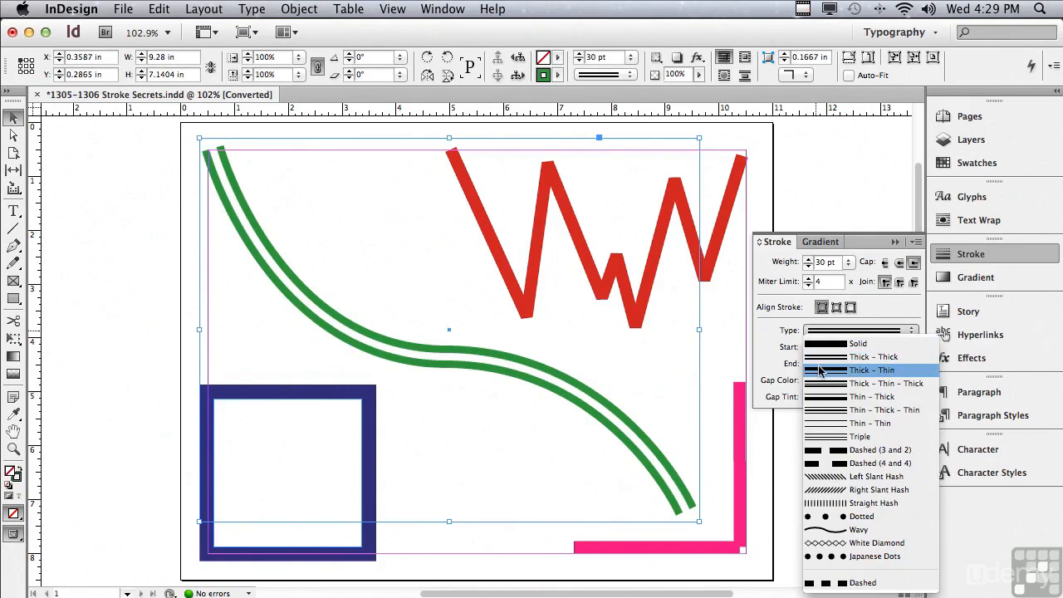
click(821, 371)
click(817, 330)
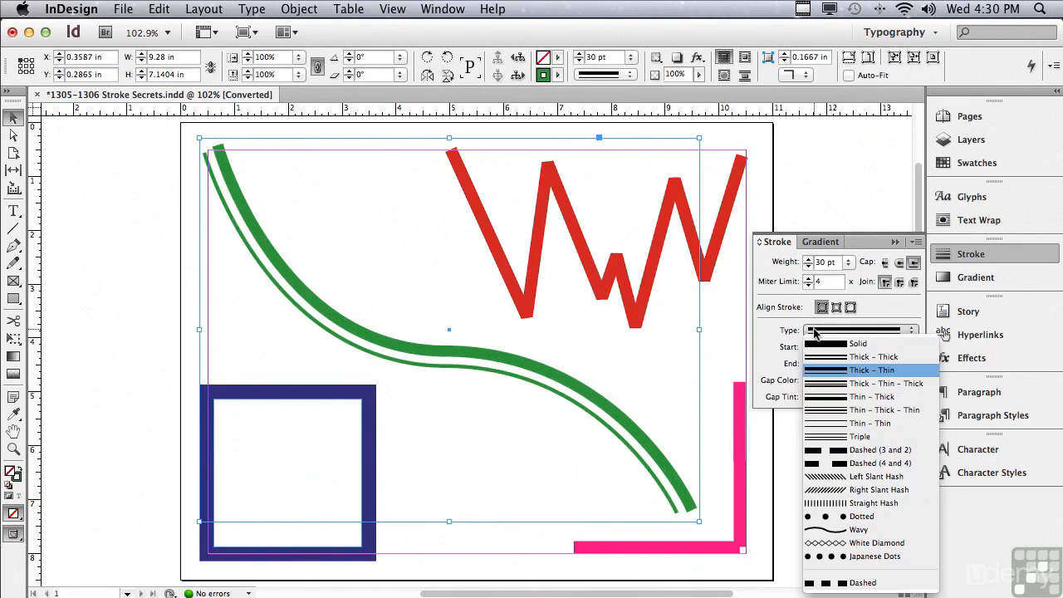
click(829, 436)
Try the Dashed (3 and 2), Left Slant Hash and Dotted stroke types on the green curve
click(817, 331)
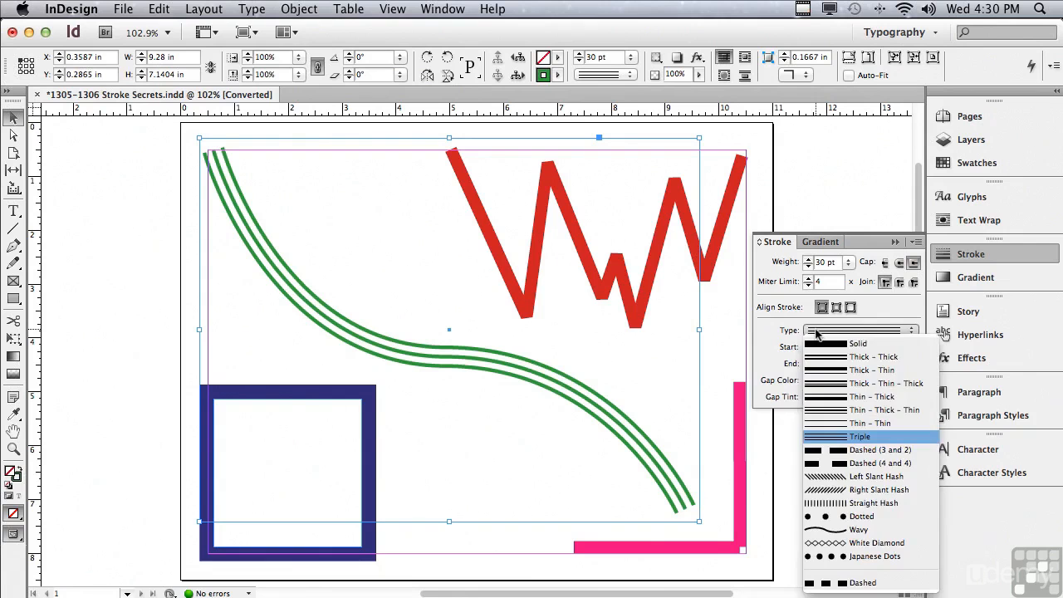
click(834, 450)
click(819, 331)
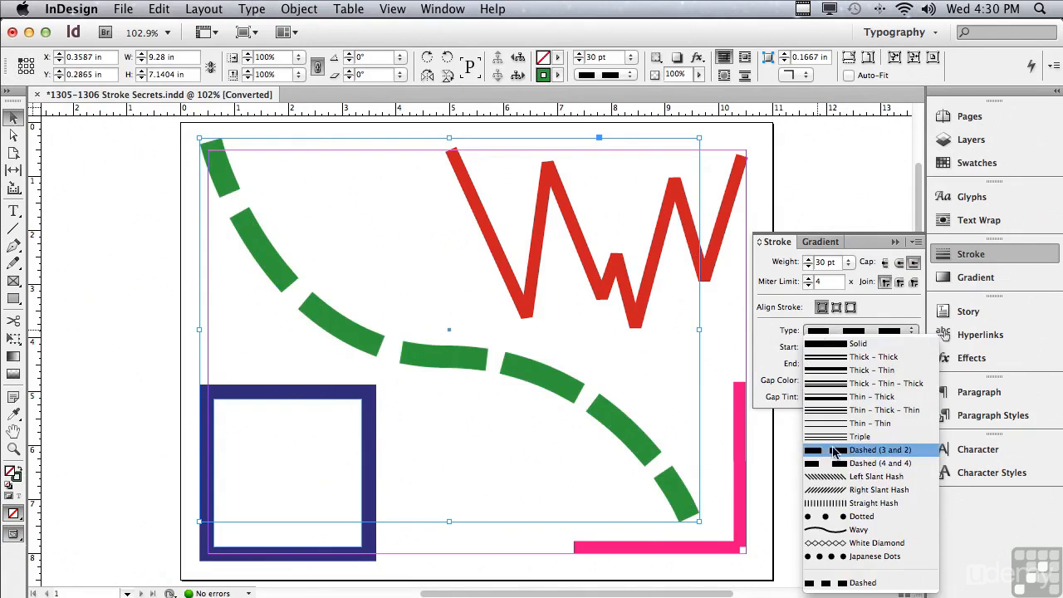
click(837, 475)
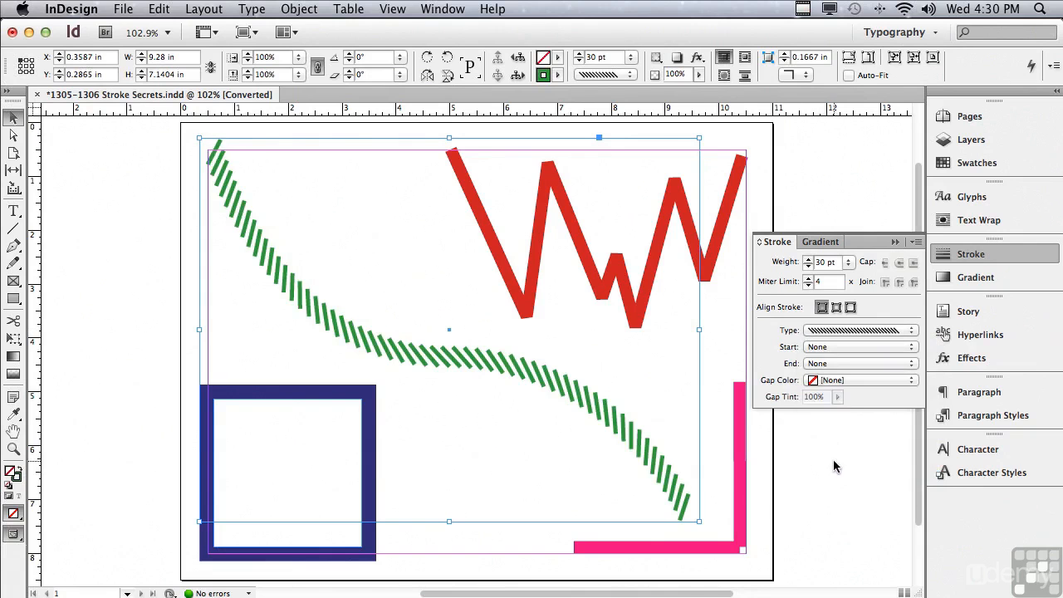
click(820, 332)
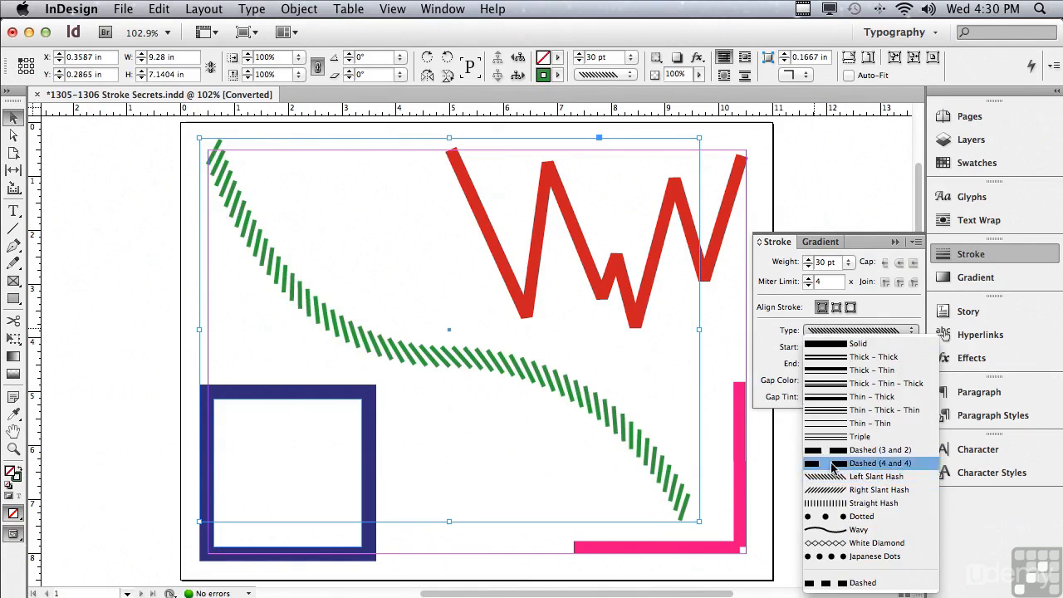
click(841, 517)
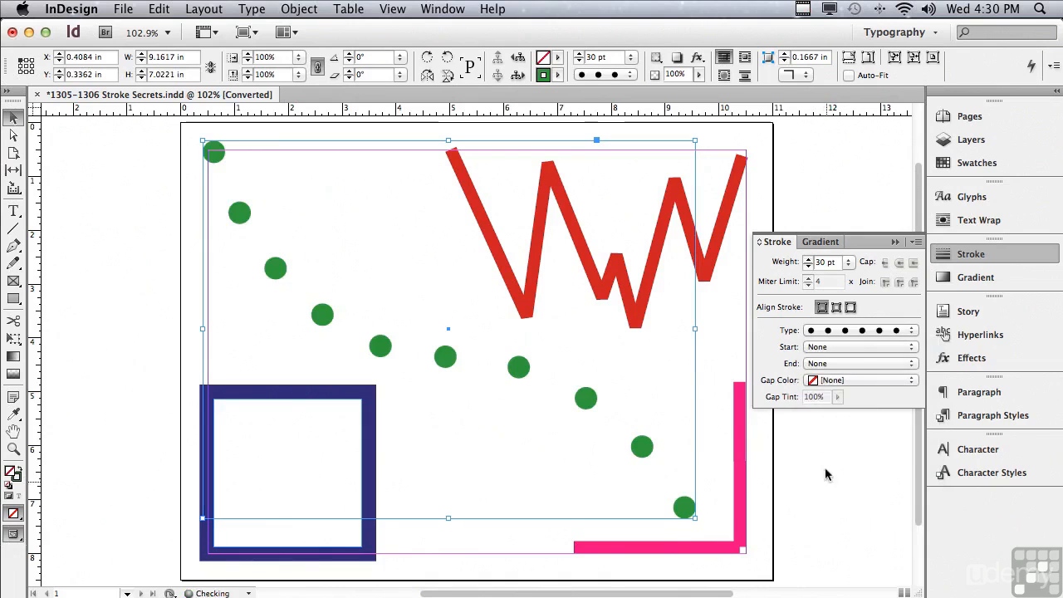
Try the Wavy and White Diamond stroke types on the green curve, and return it to Solid
click(812, 333)
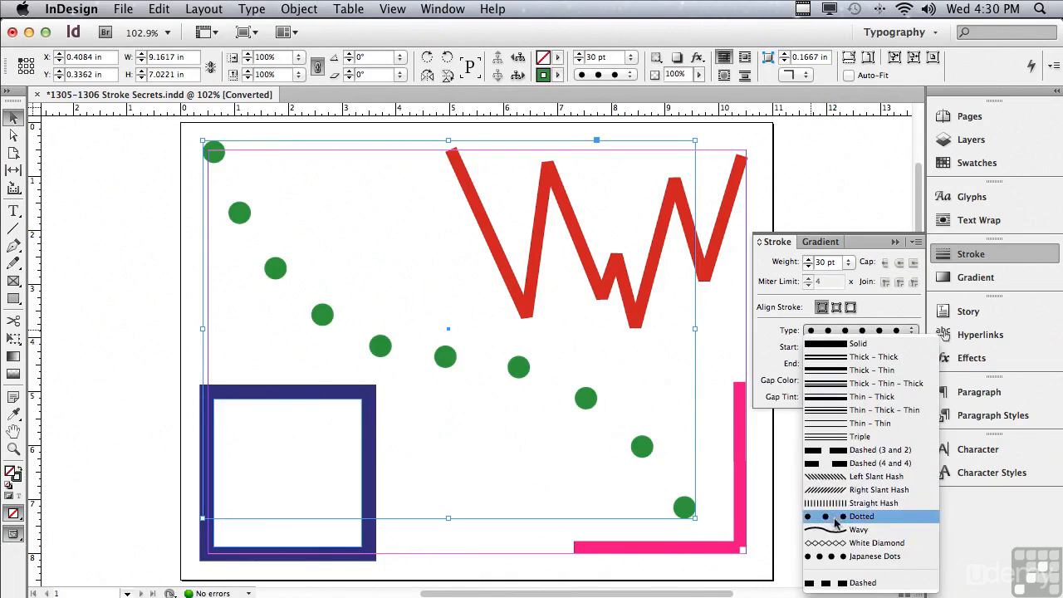
click(836, 536)
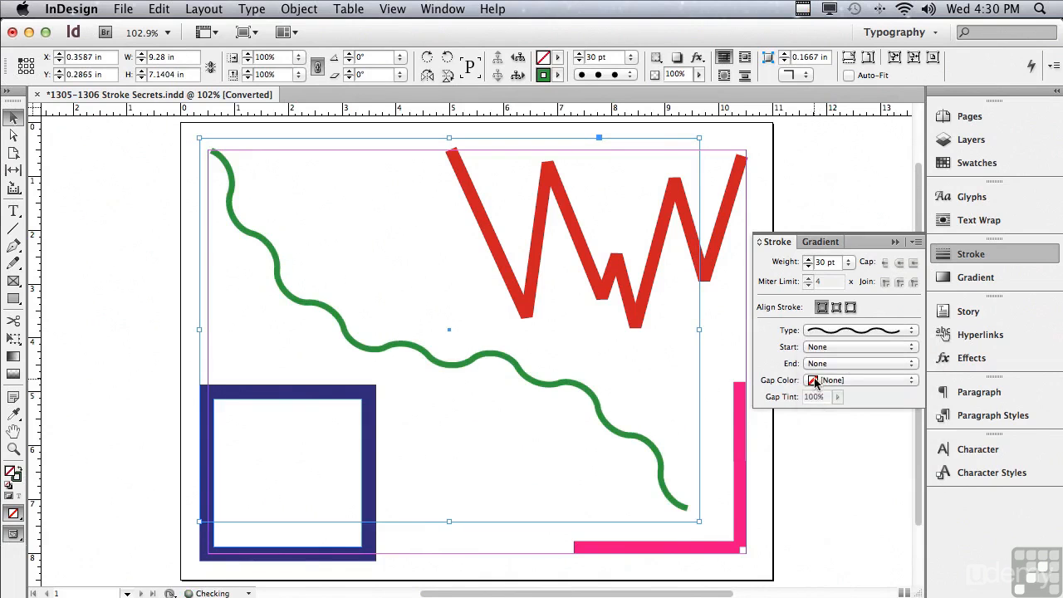
click(822, 332)
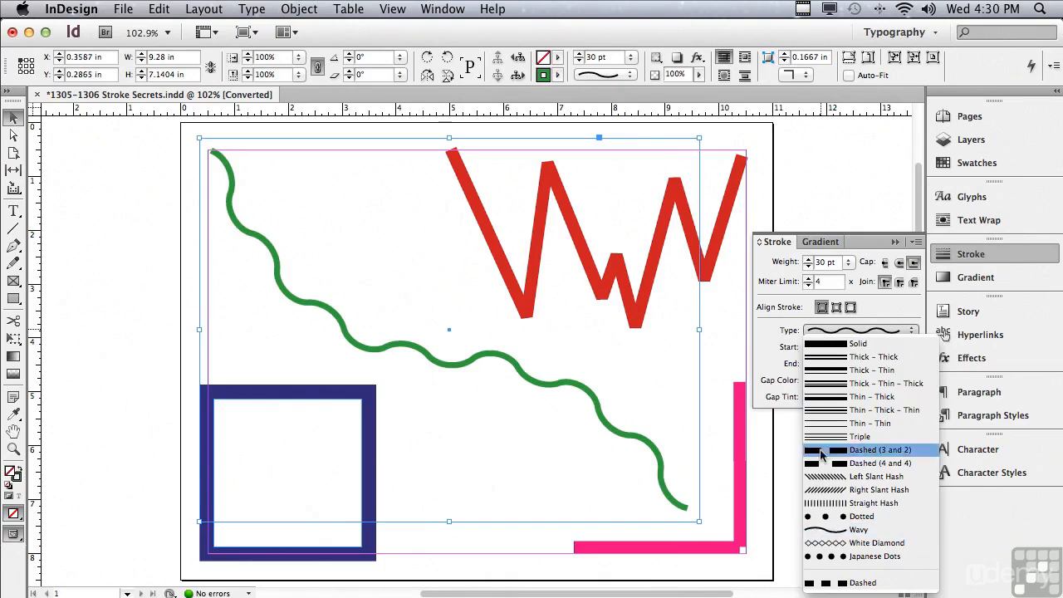
click(821, 543)
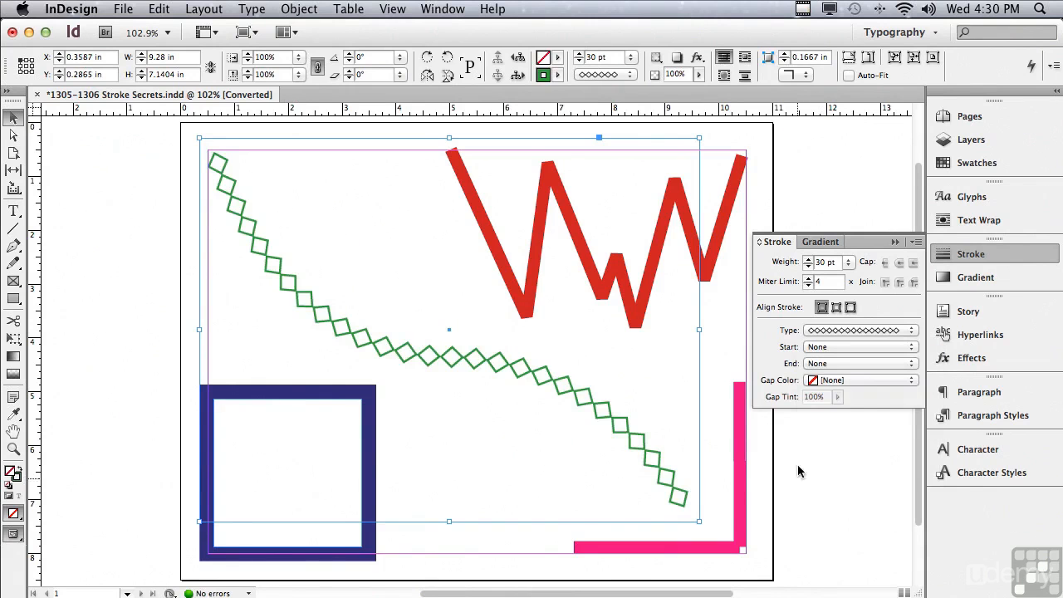
click(821, 333)
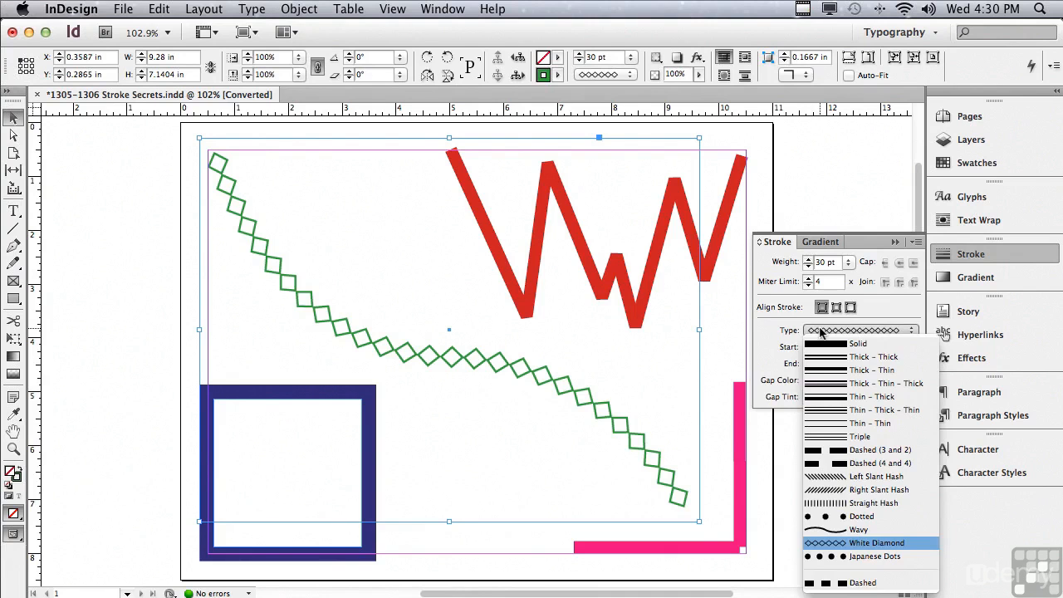
click(817, 344)
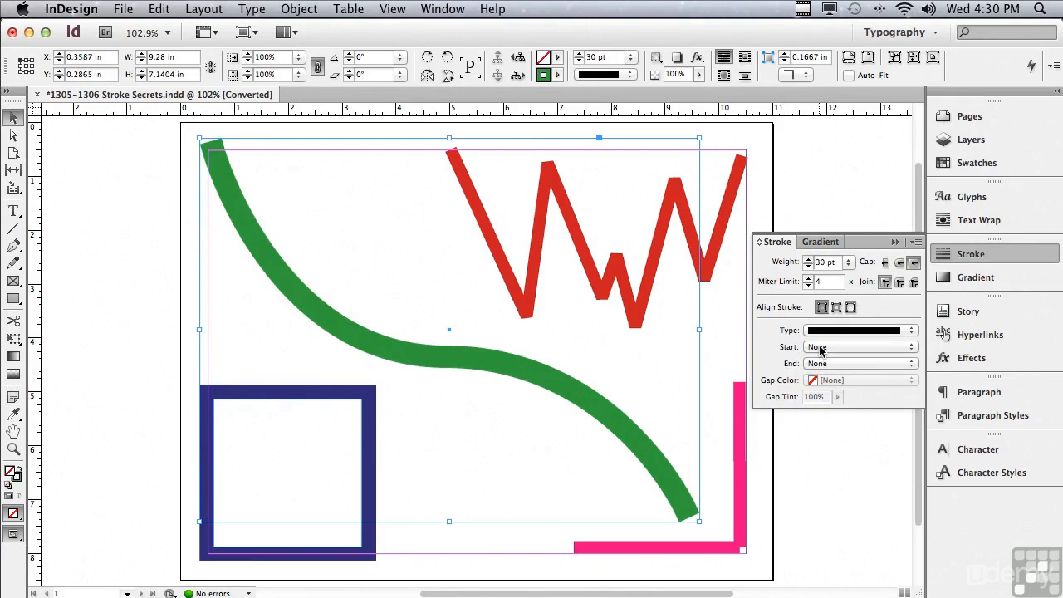
Add a Curved arrowhead to the start of the green curve and set its stroke weight to 10 pt
click(820, 347)
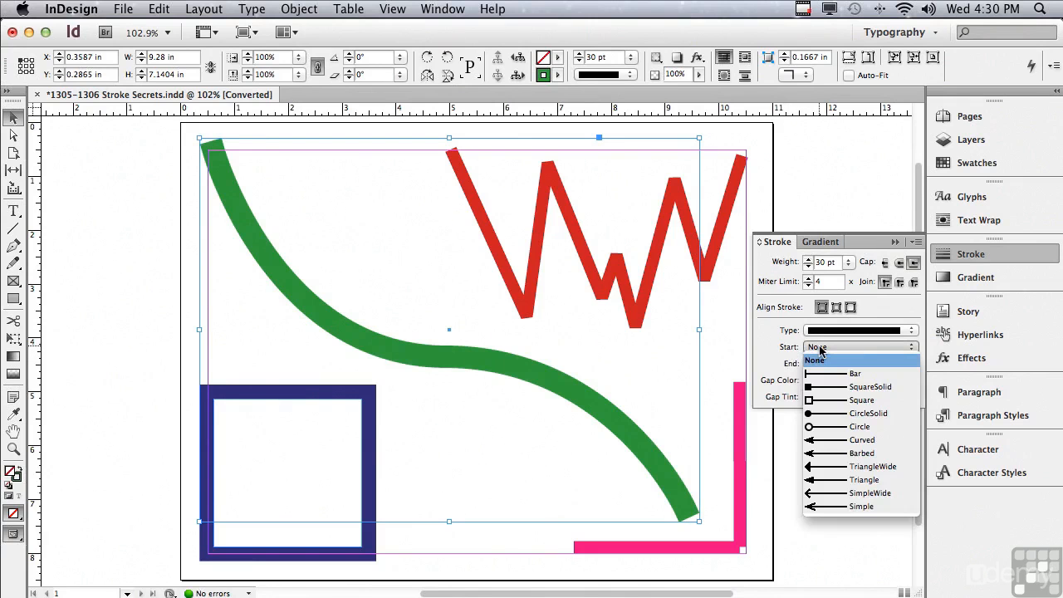
click(825, 445)
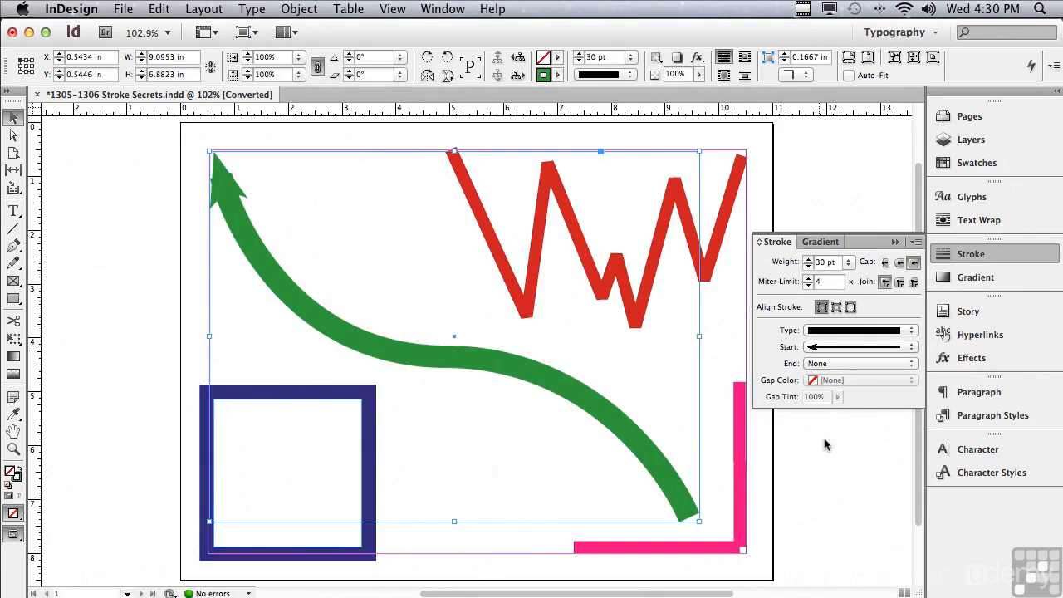
click(848, 261)
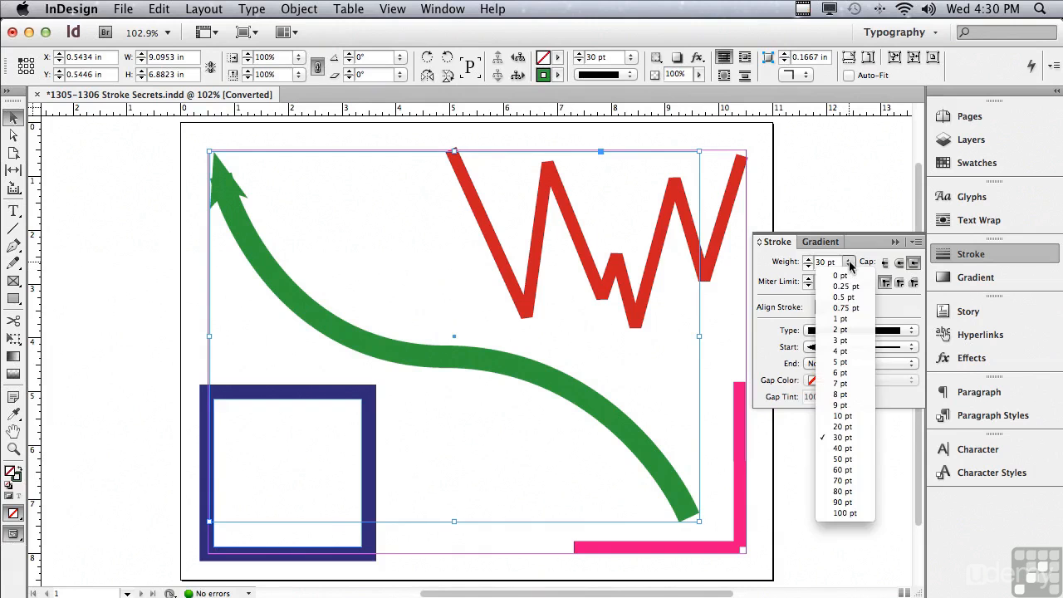
click(858, 416)
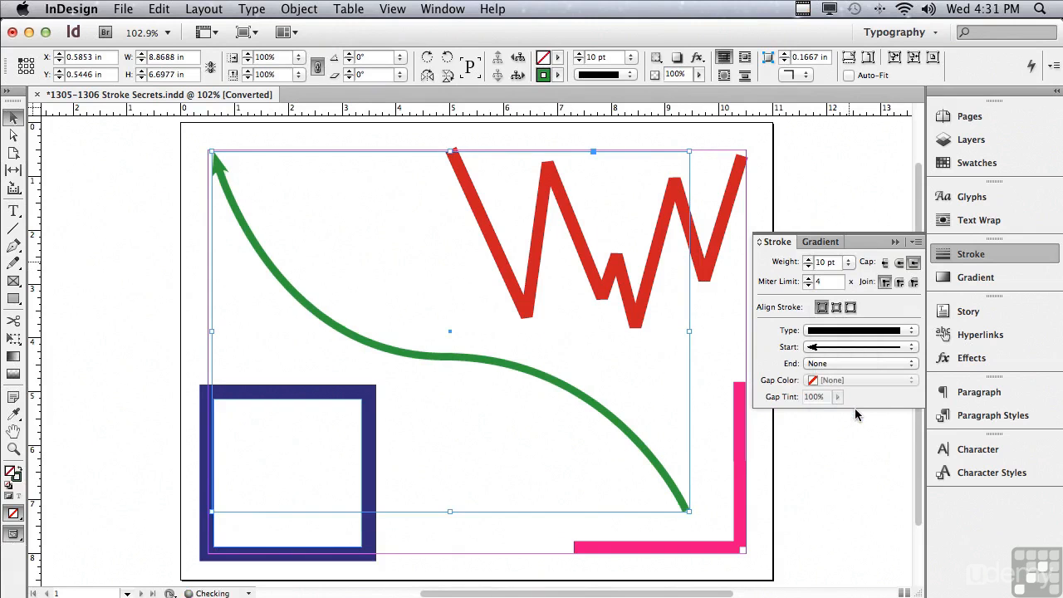
Remove the arrowhead from the start of the green curve by setting it to None
click(824, 366)
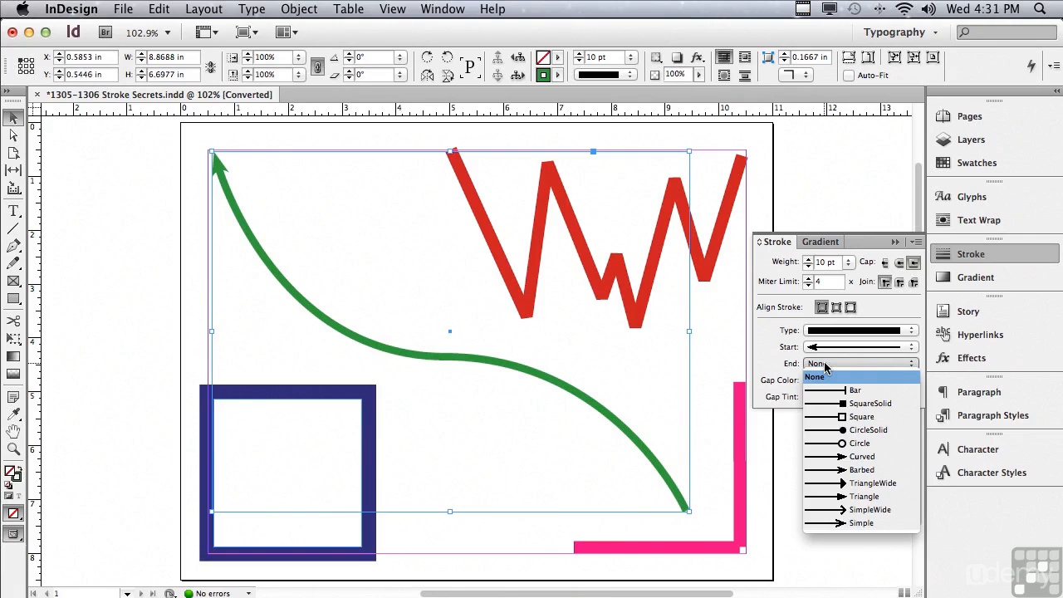
click(784, 365)
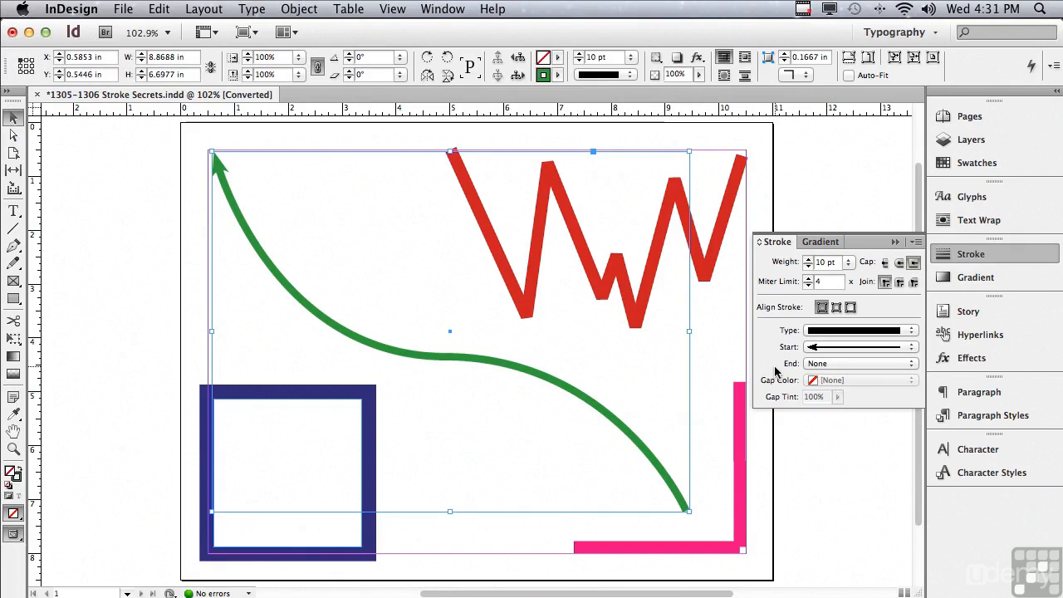
click(811, 348)
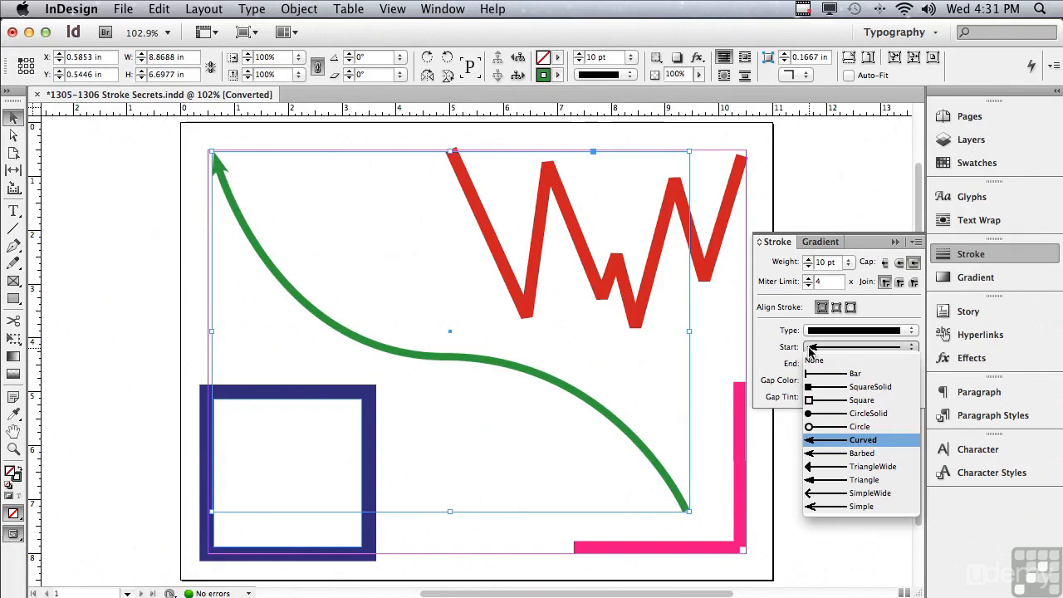
click(812, 359)
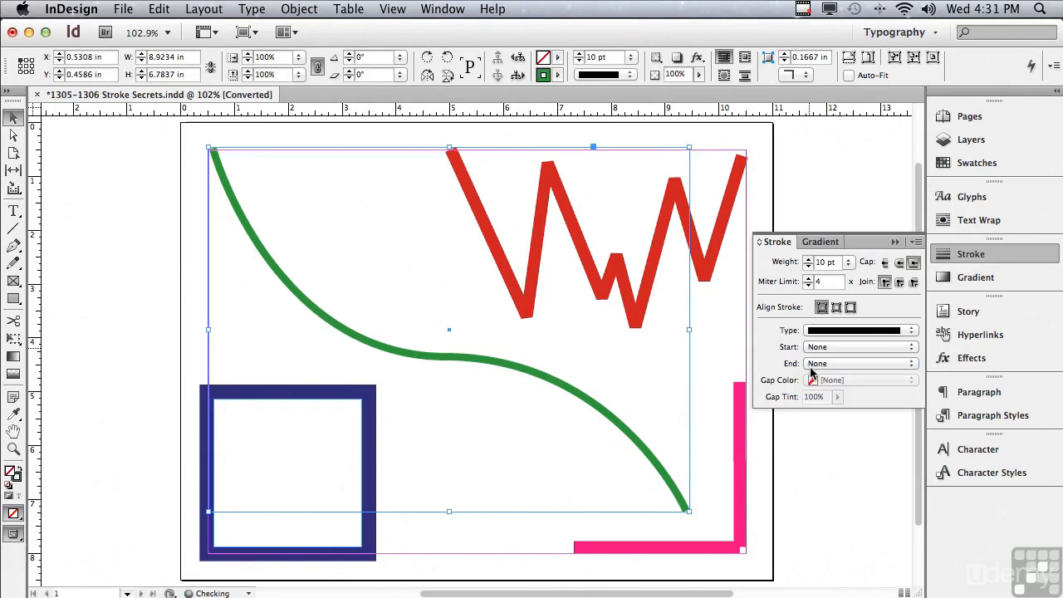
Try a Curved arrowhead on the end of the green curve, and return the end to None
click(812, 366)
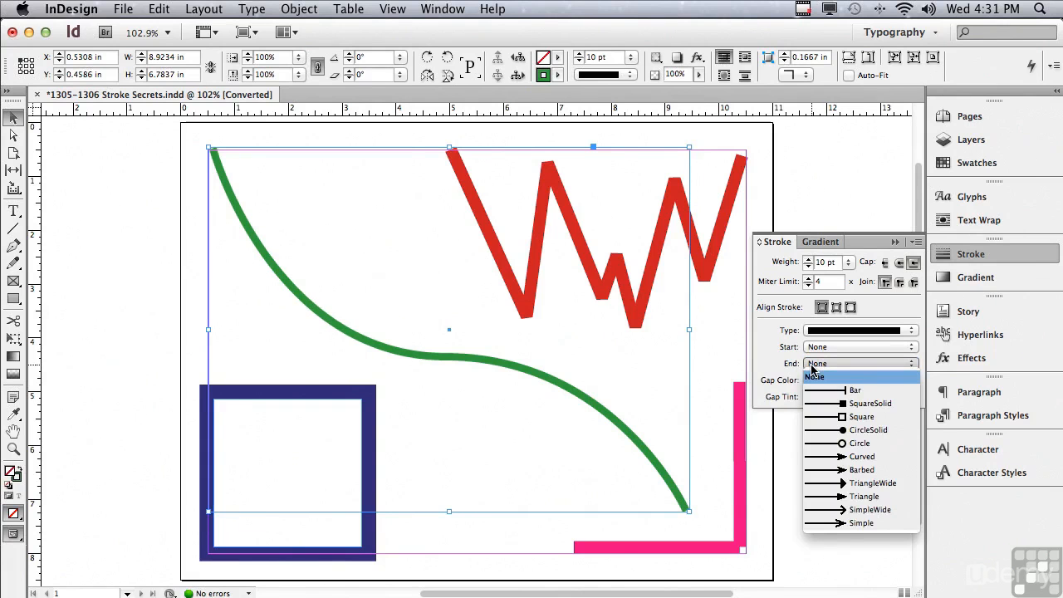
click(826, 457)
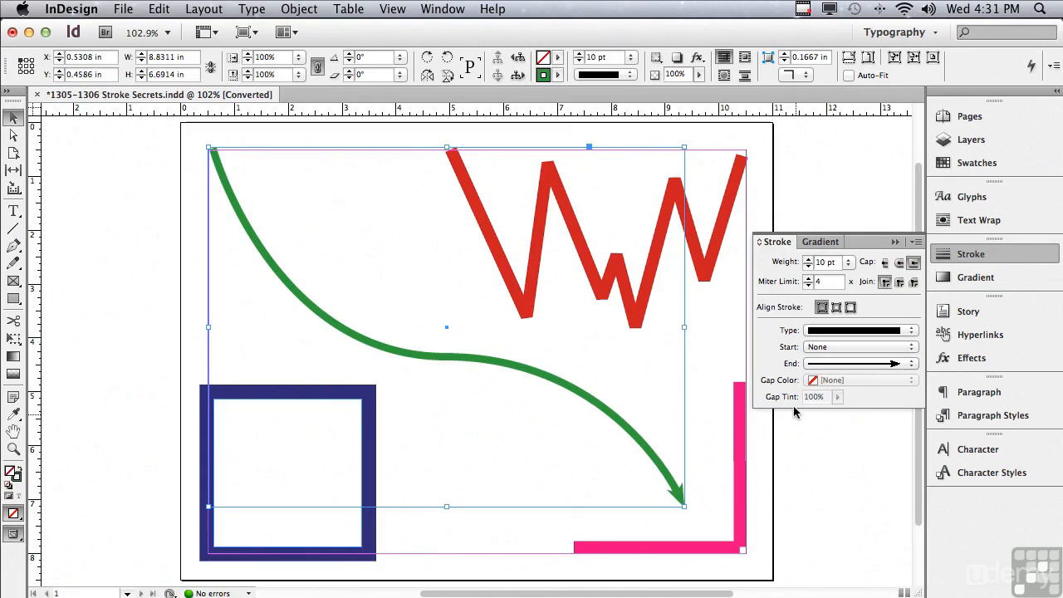
click(814, 366)
click(815, 377)
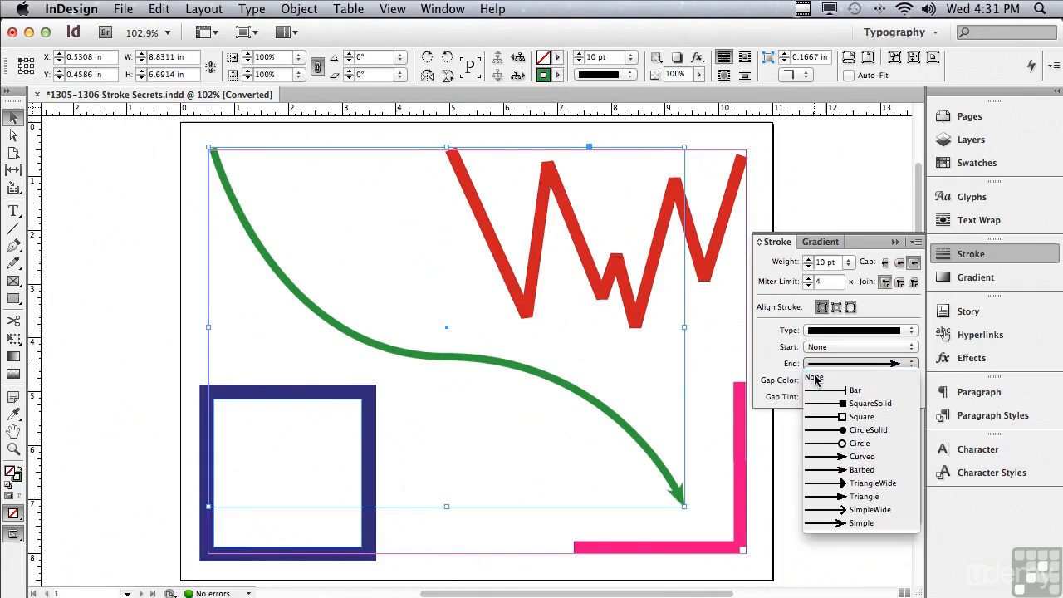
Apply the Triple stroke type to the green curve and set its weight to 30 pt
click(816, 332)
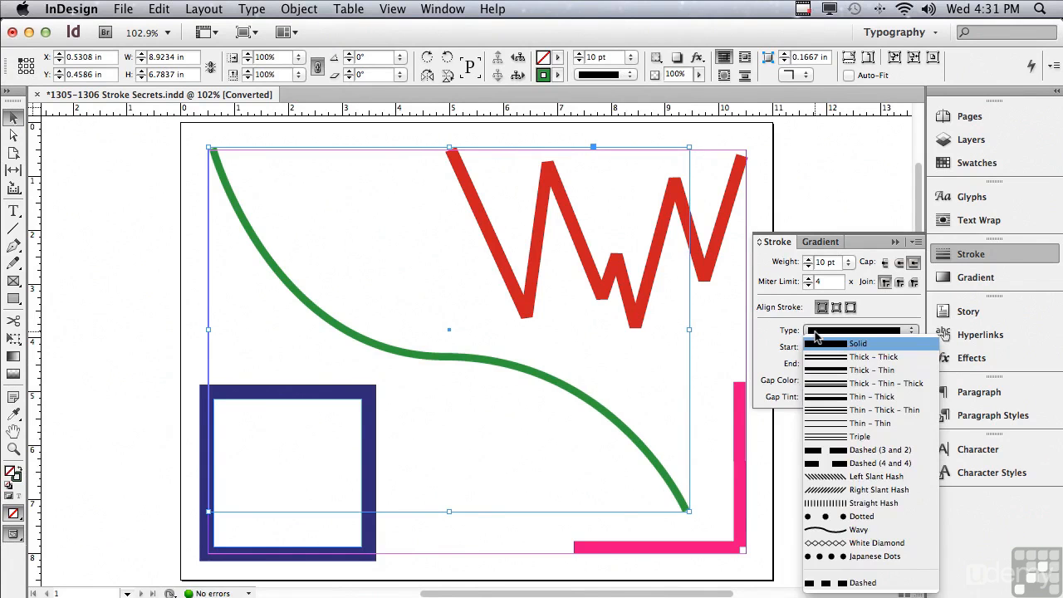
click(819, 437)
click(848, 262)
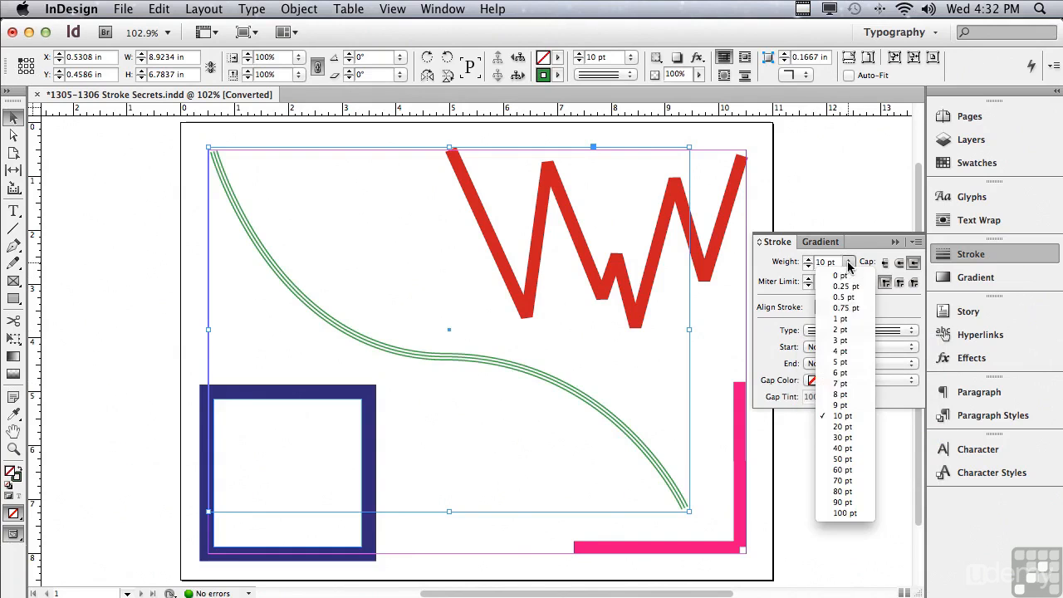
click(856, 437)
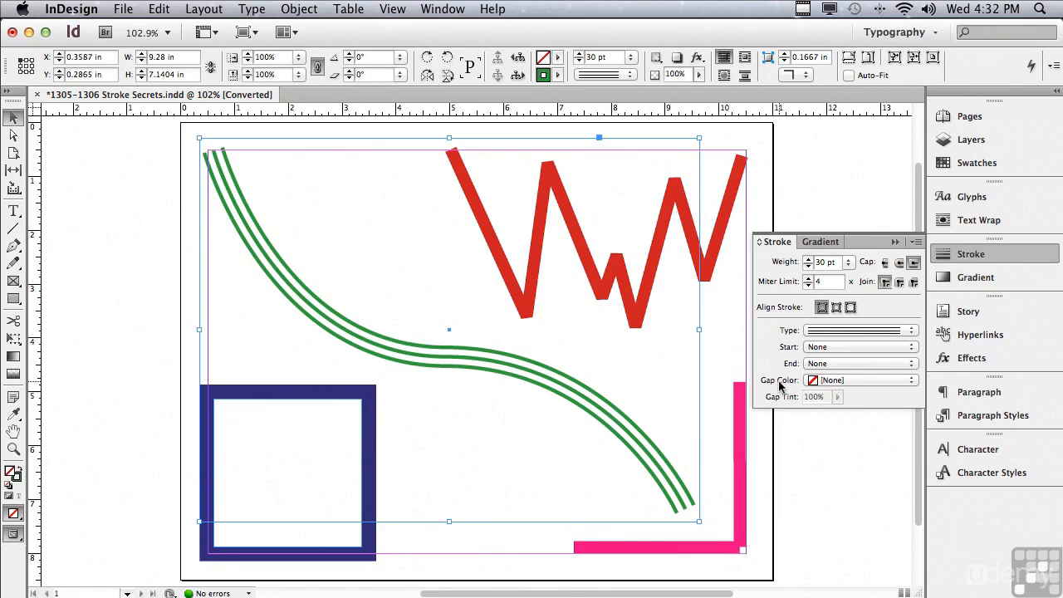
Give the green curve's stroke gaps the color C=100 M=0 Y=0 K=0 at 50% tint, with a butt cap on the stroke
click(842, 381)
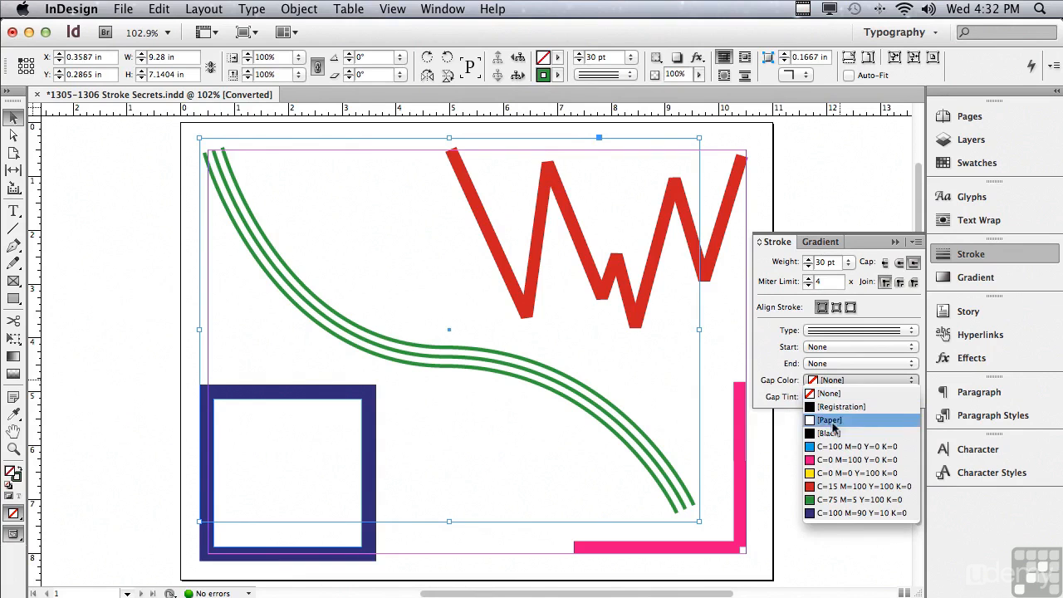
click(833, 451)
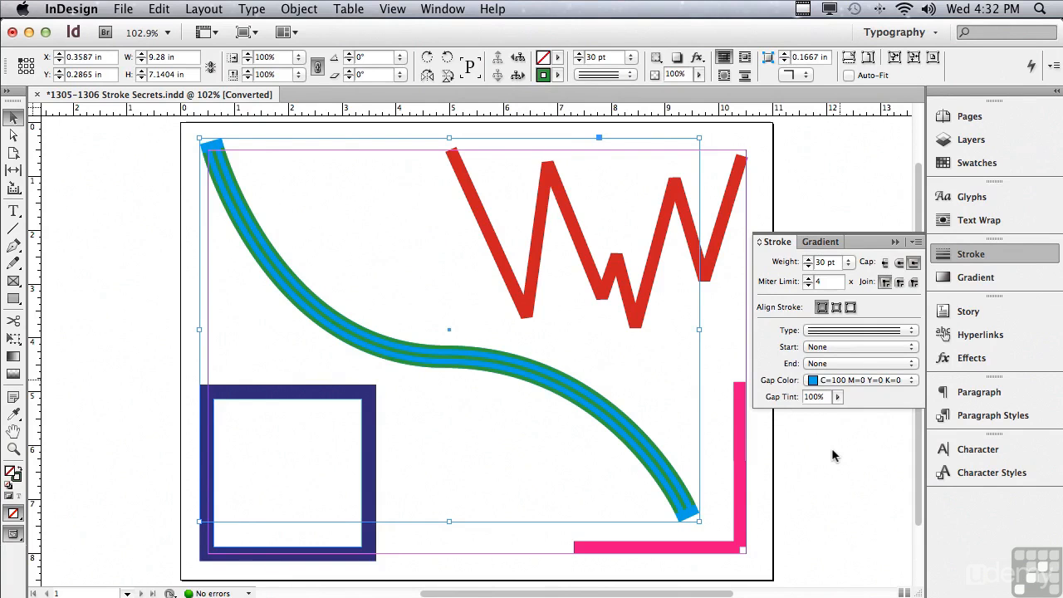
click(885, 264)
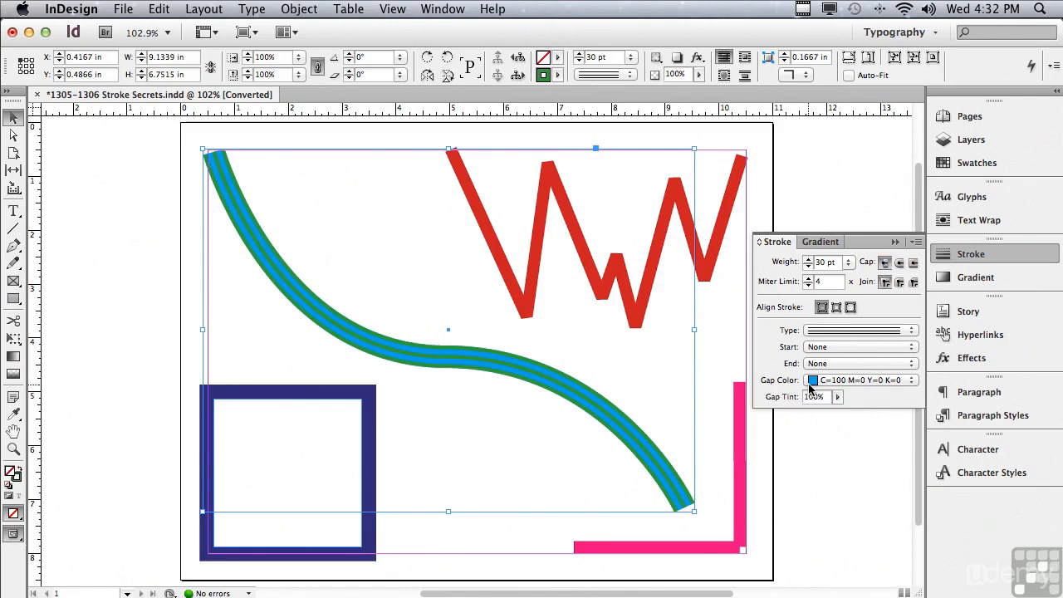
click(837, 397)
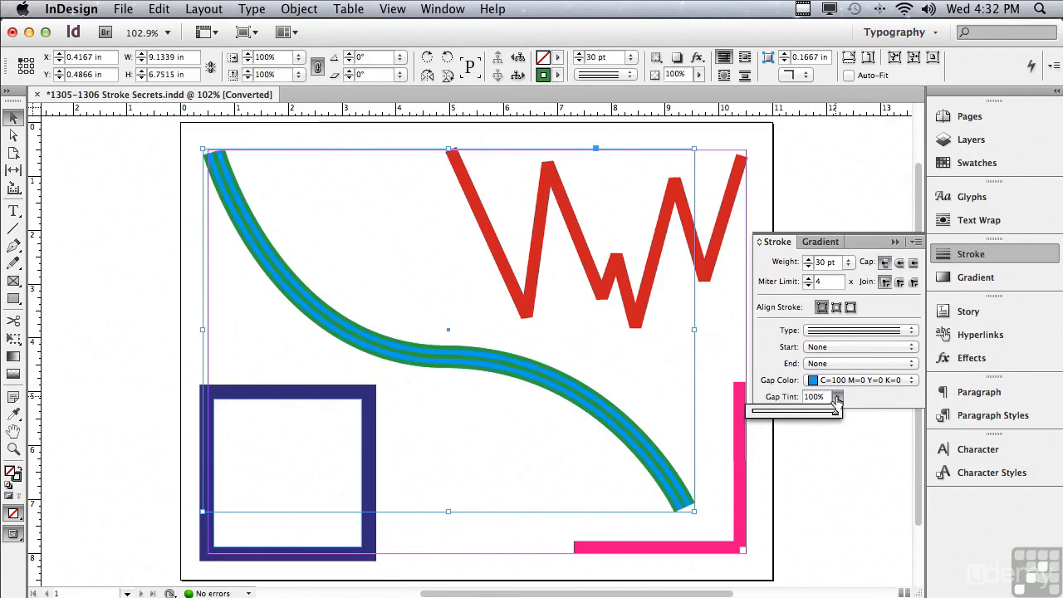
drag(834, 411, 794, 413)
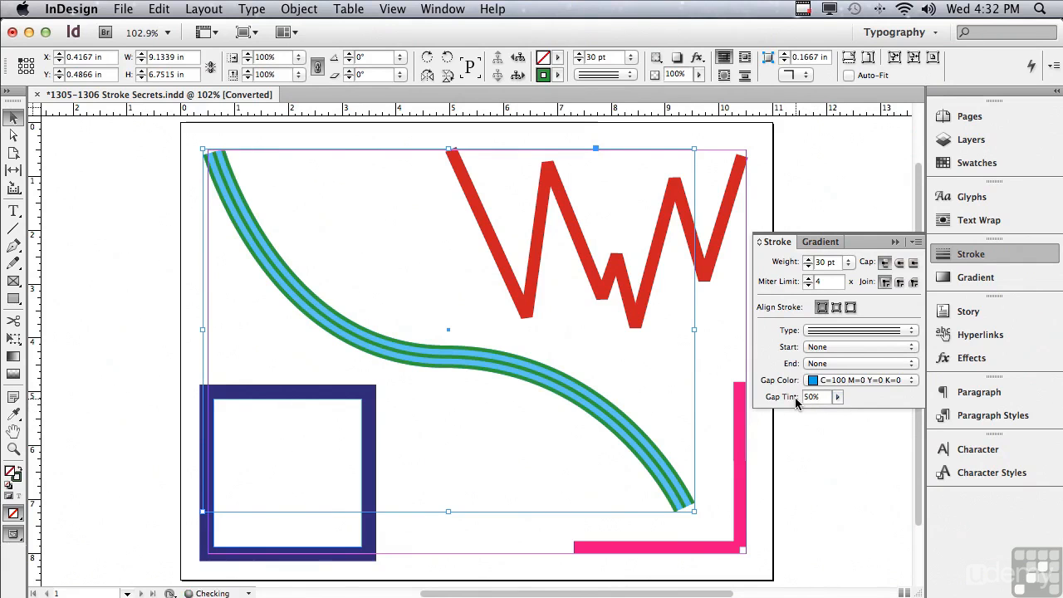